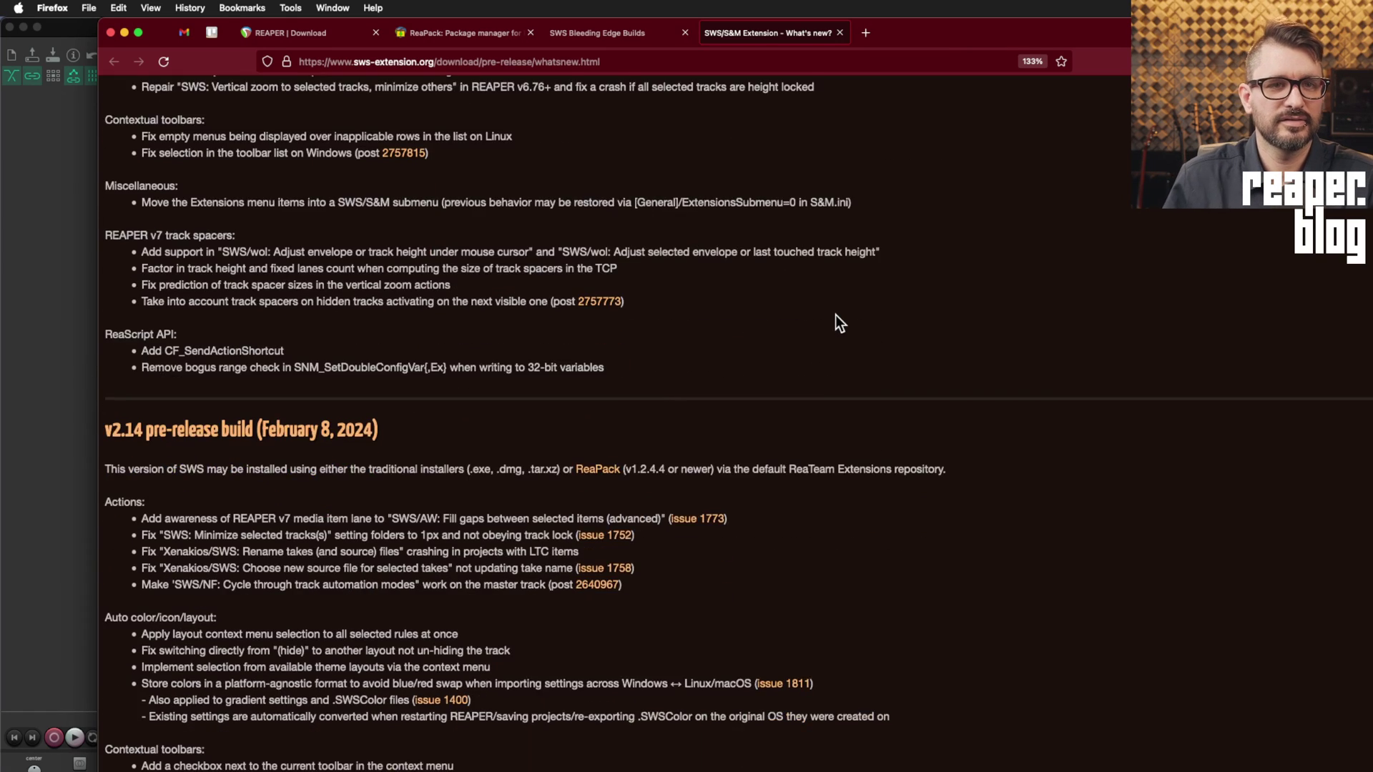
pyautogui.scroll(-4, 836, 315)
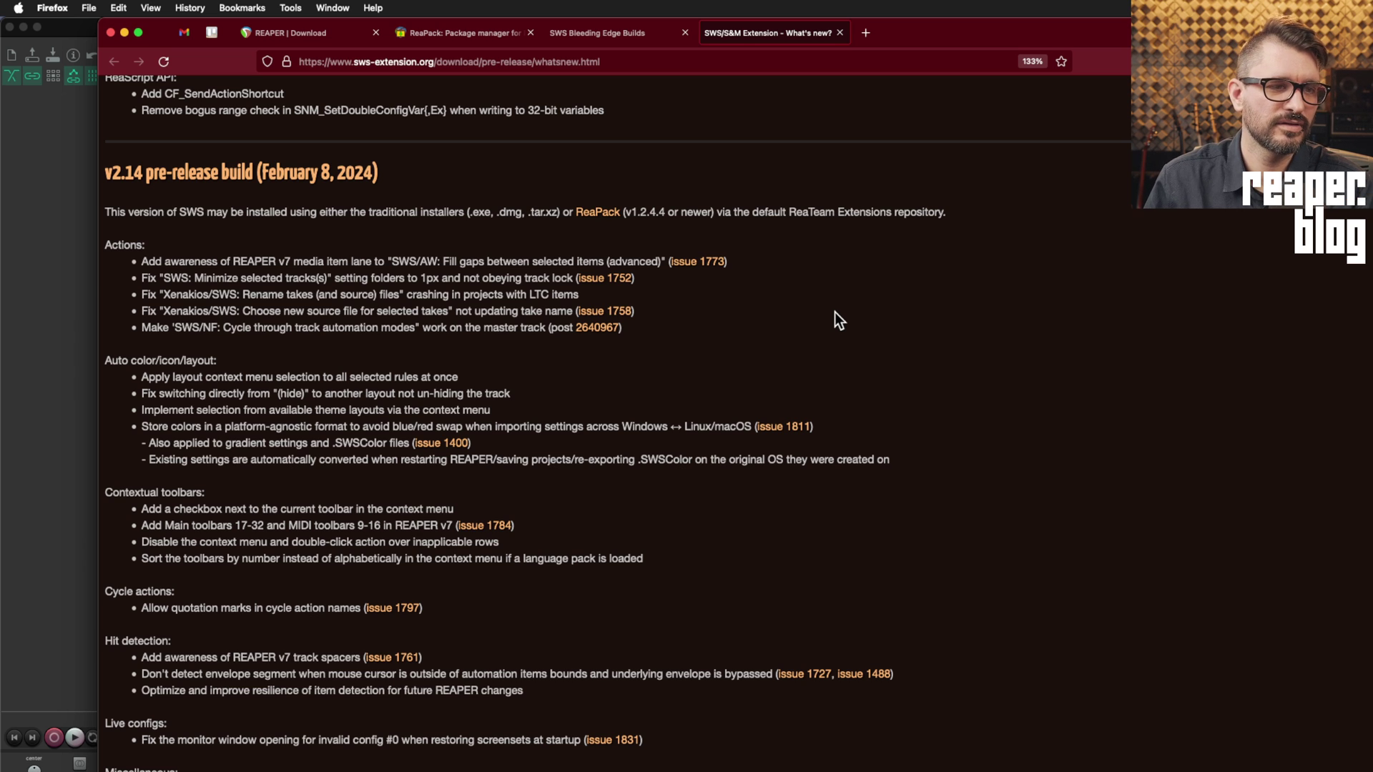
# Read through the REAPER installation notes on the page
pyautogui.doubleClick(334, 526)
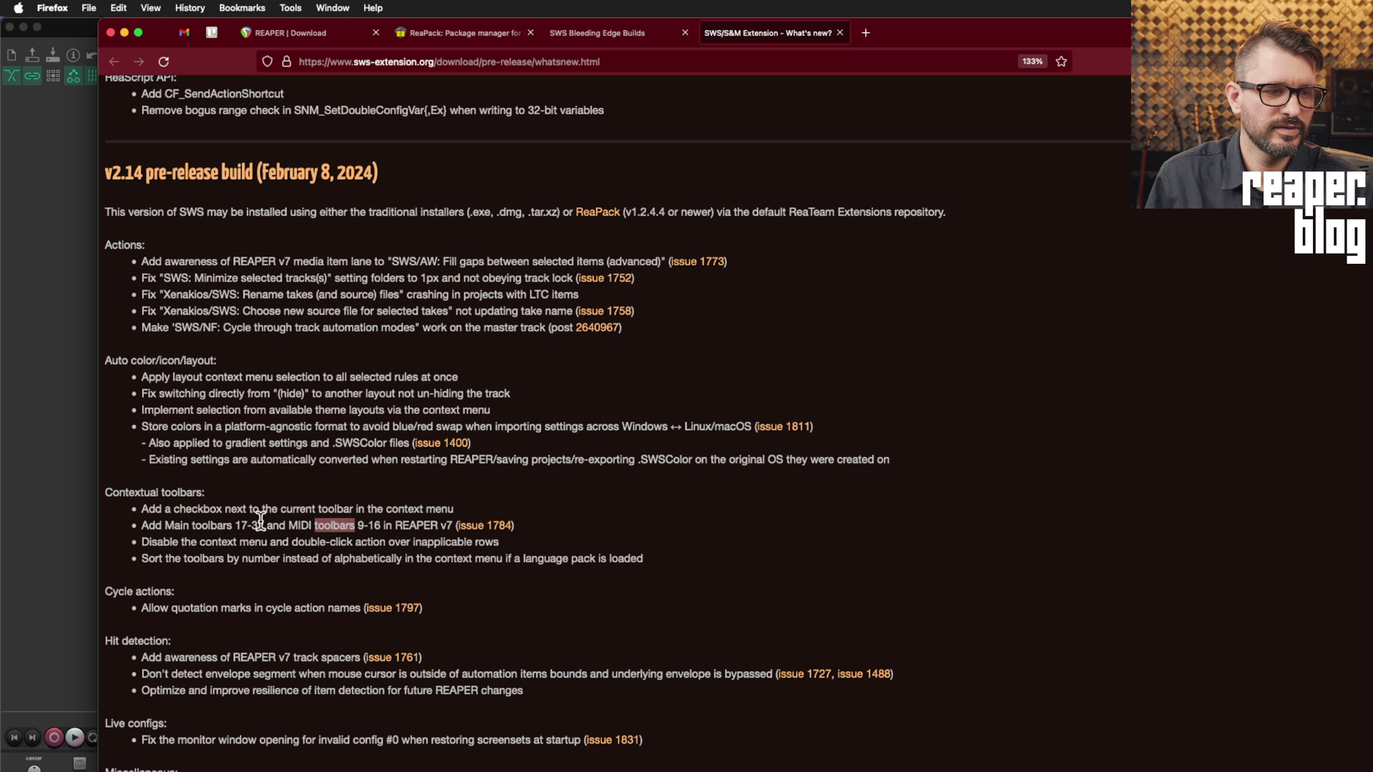
pyautogui.click(395, 534)
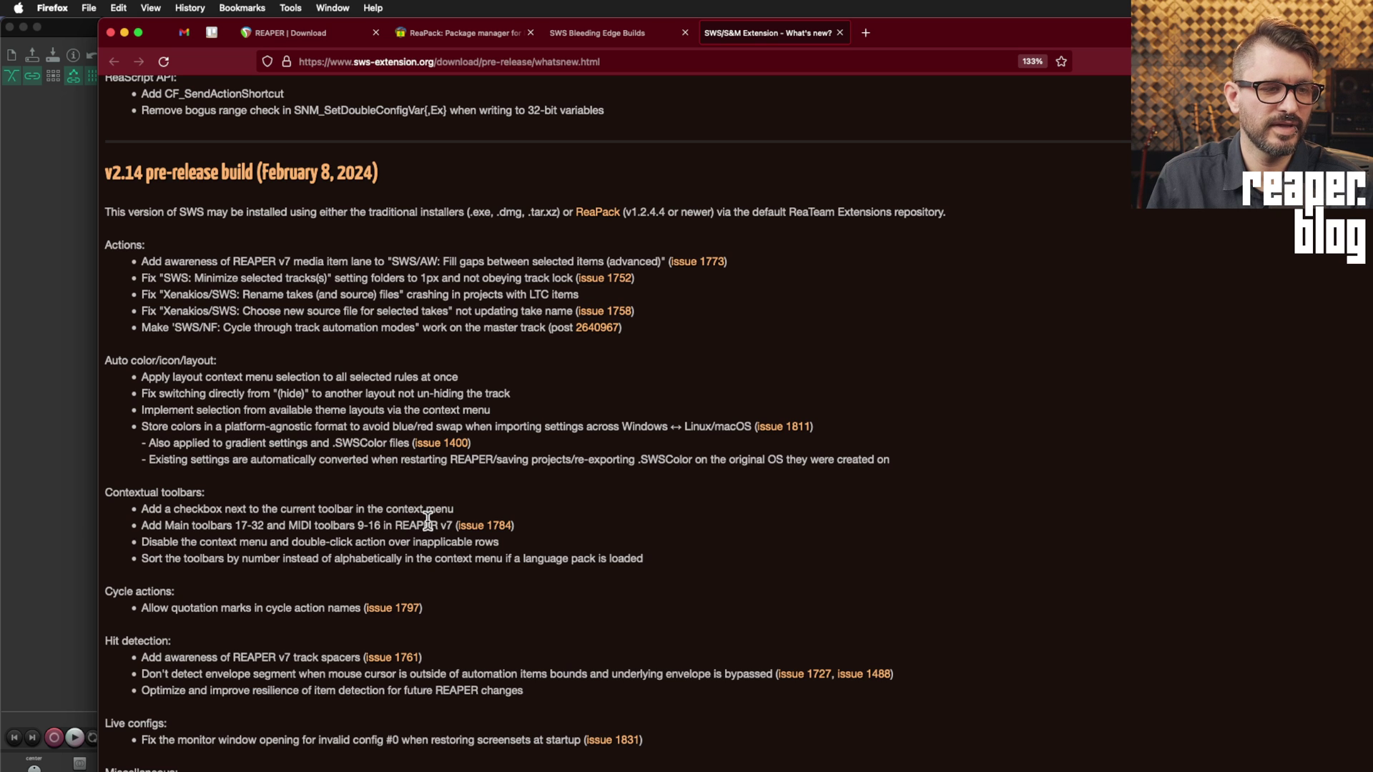
pyautogui.scroll(-5, 319, 629)
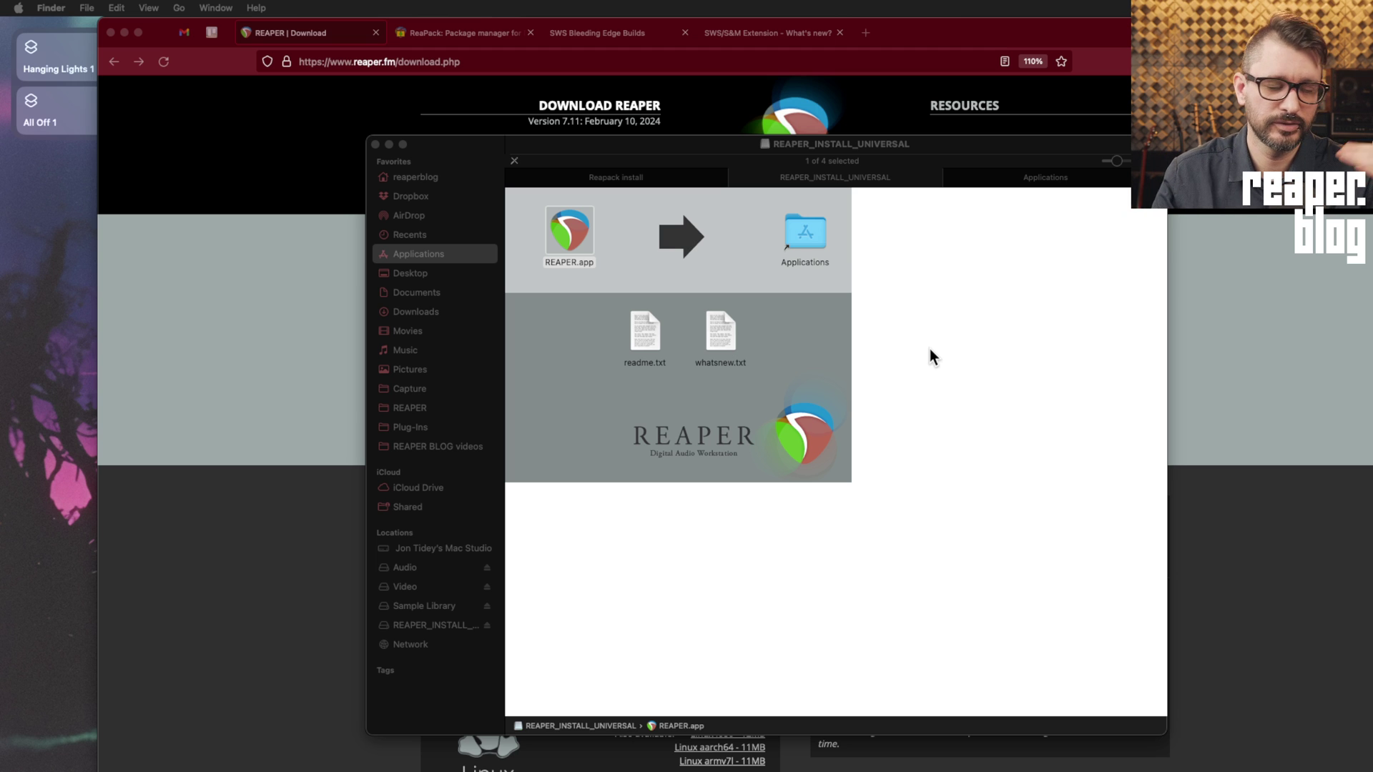
# Copy REAPER.app from the installer window into the Applications folder
pyautogui.click(927, 319)
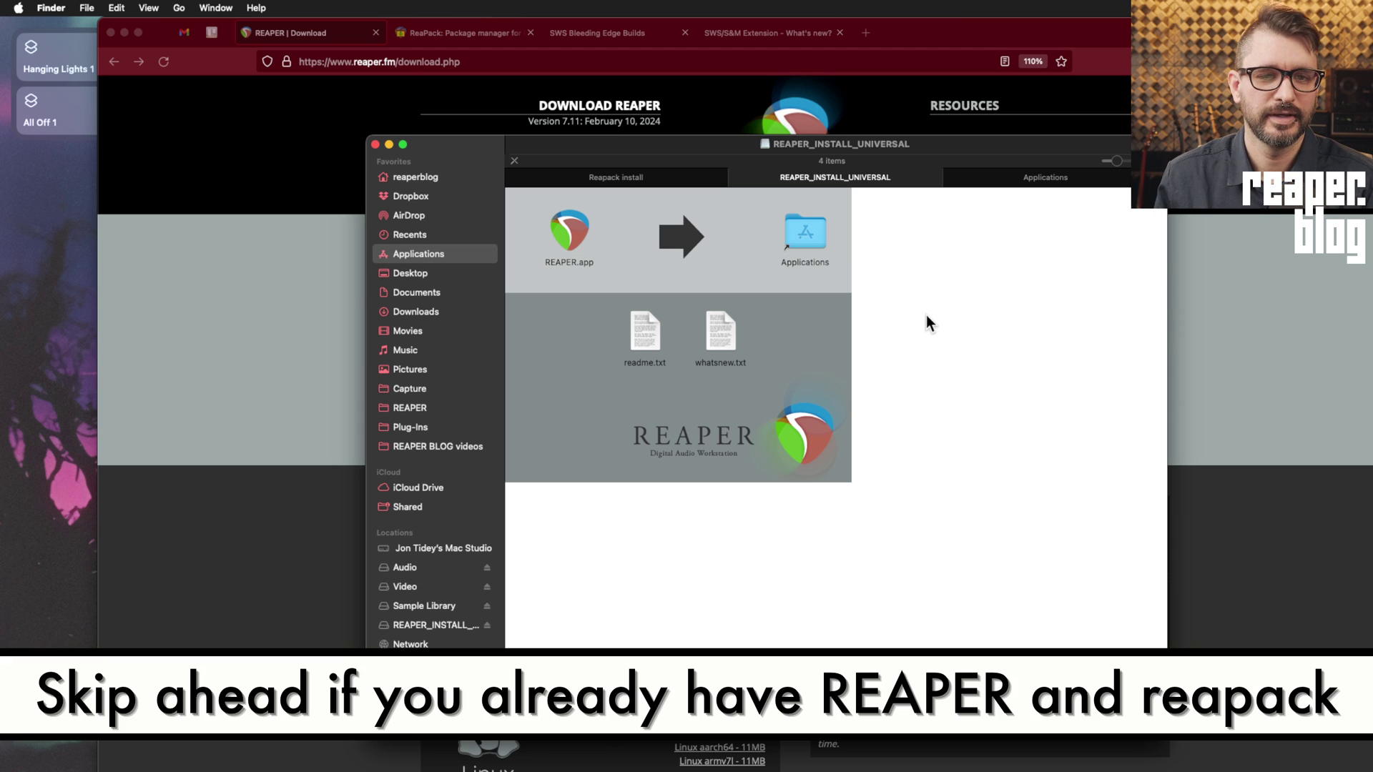
pyautogui.click(249, 331)
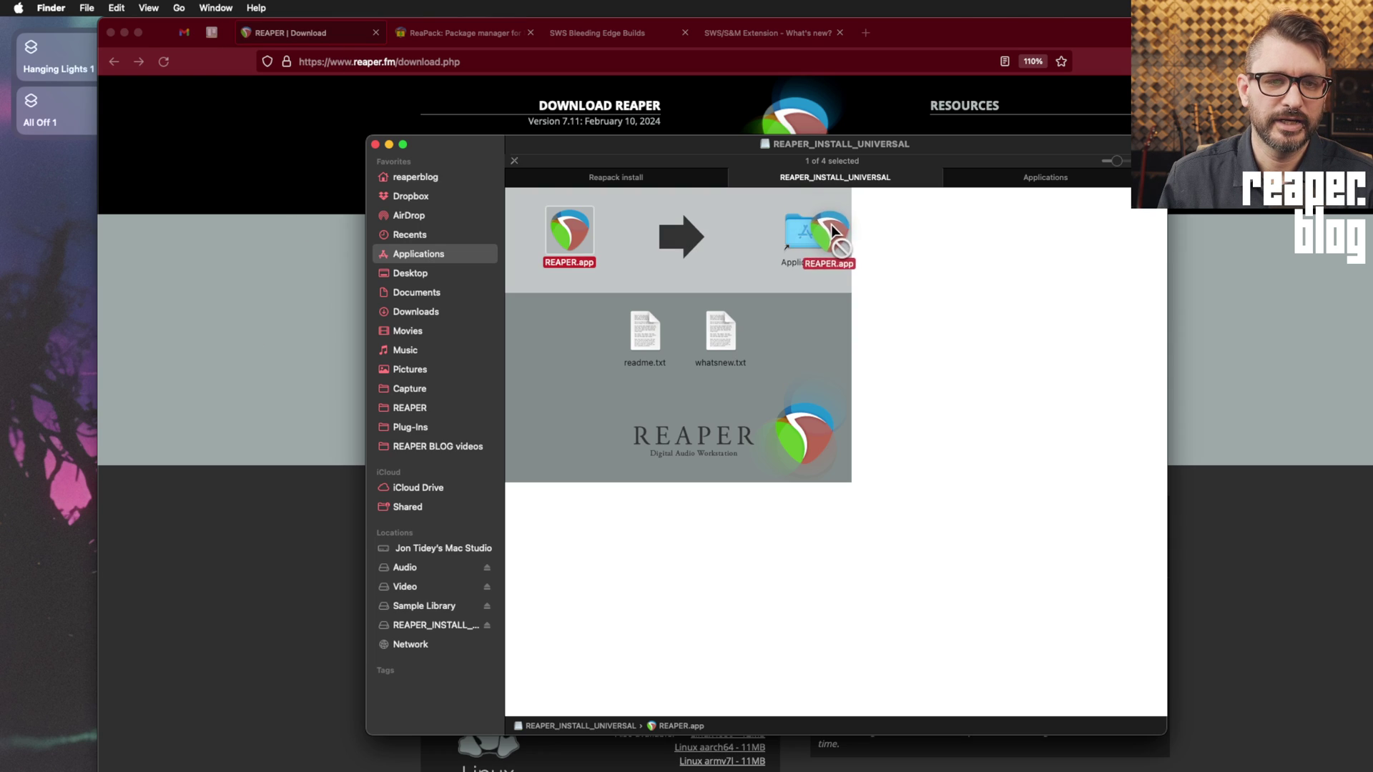
pyautogui.moveTo(567, 240); pyautogui.dragTo(896, 361)
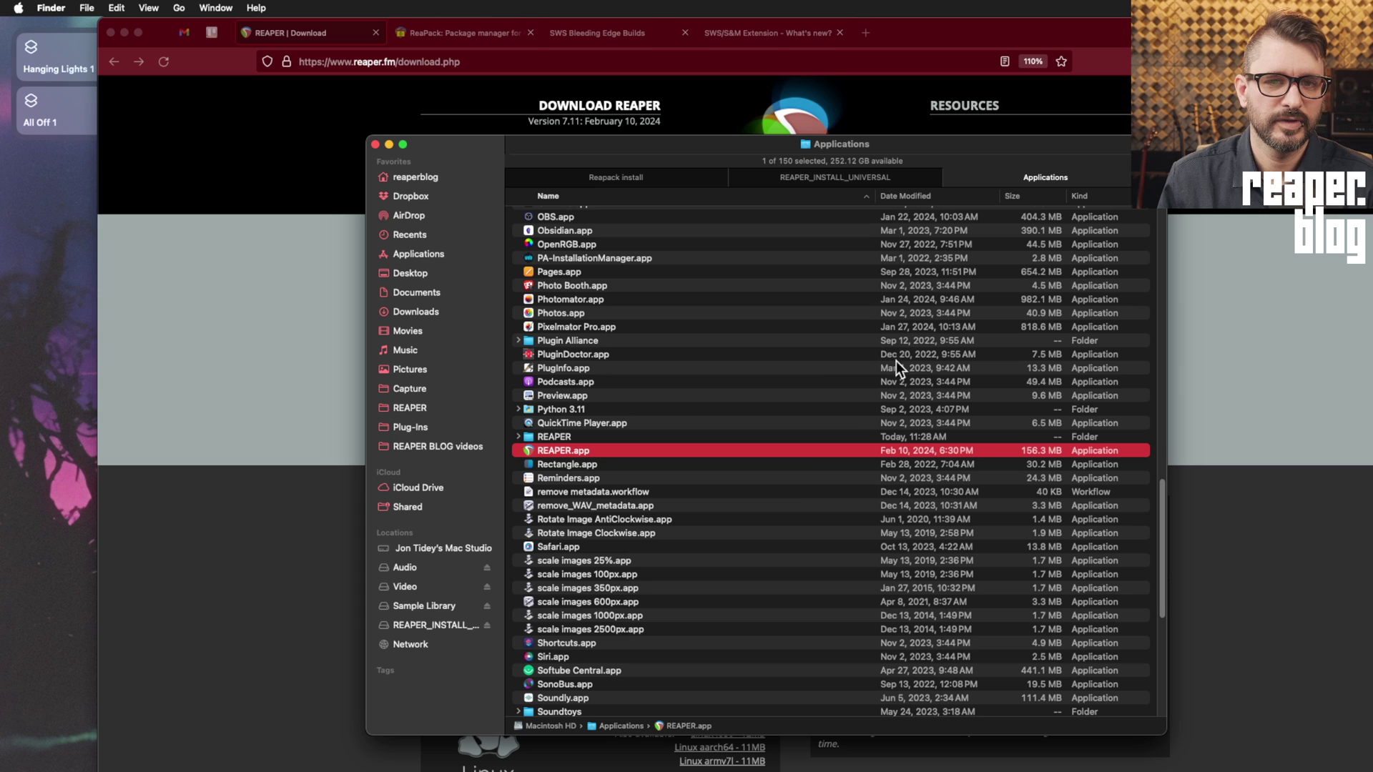
# Launch REAPER from Applications, approving it despite being downloaded from the internet
pyautogui.rightClick(583, 450)
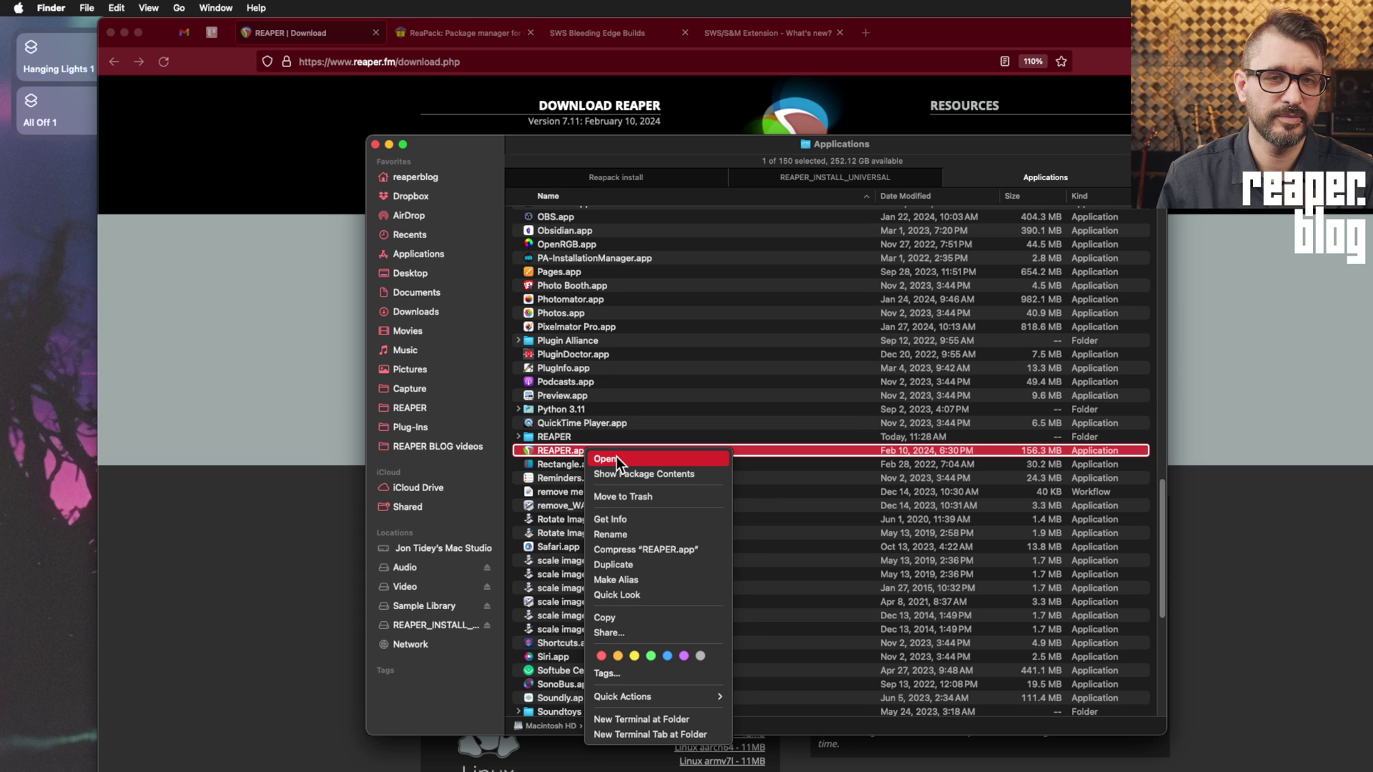
pyautogui.click(617, 456)
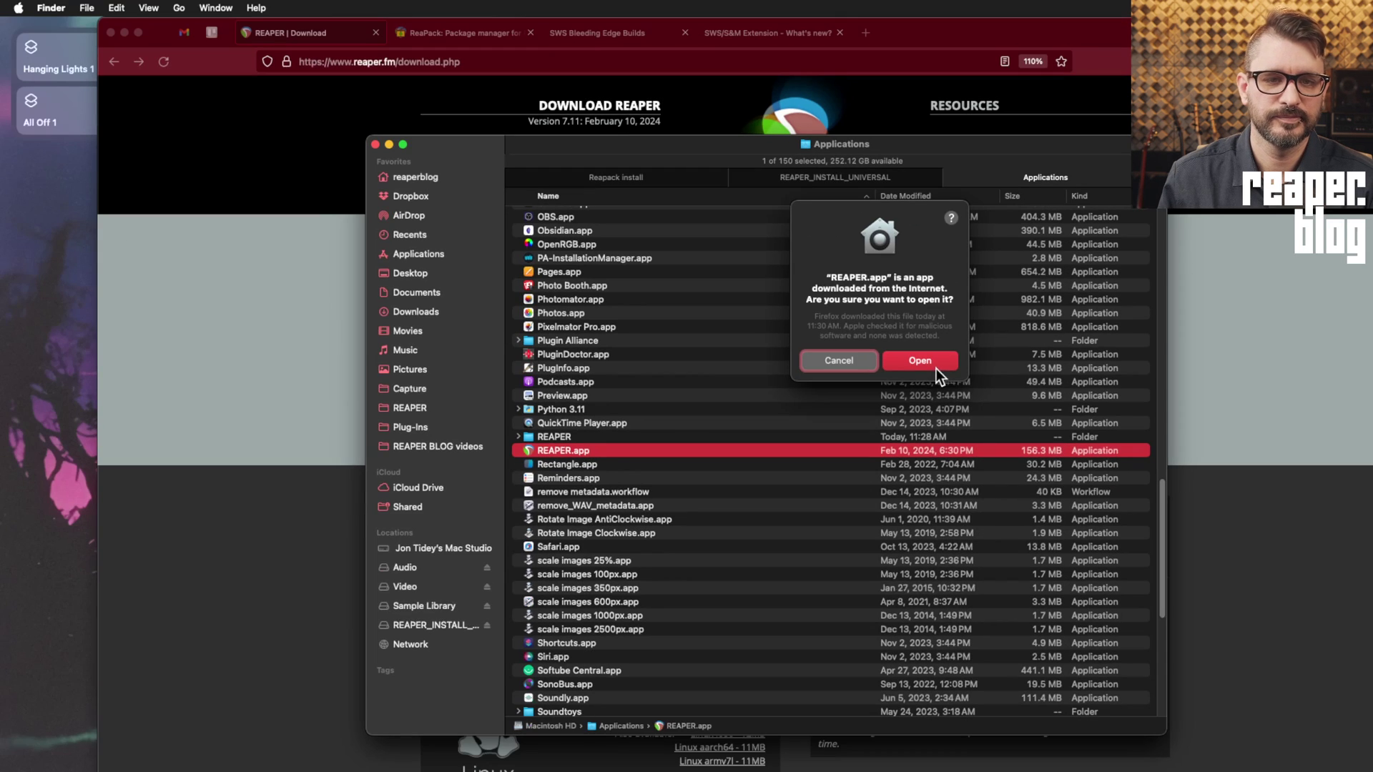
pyautogui.click(927, 361)
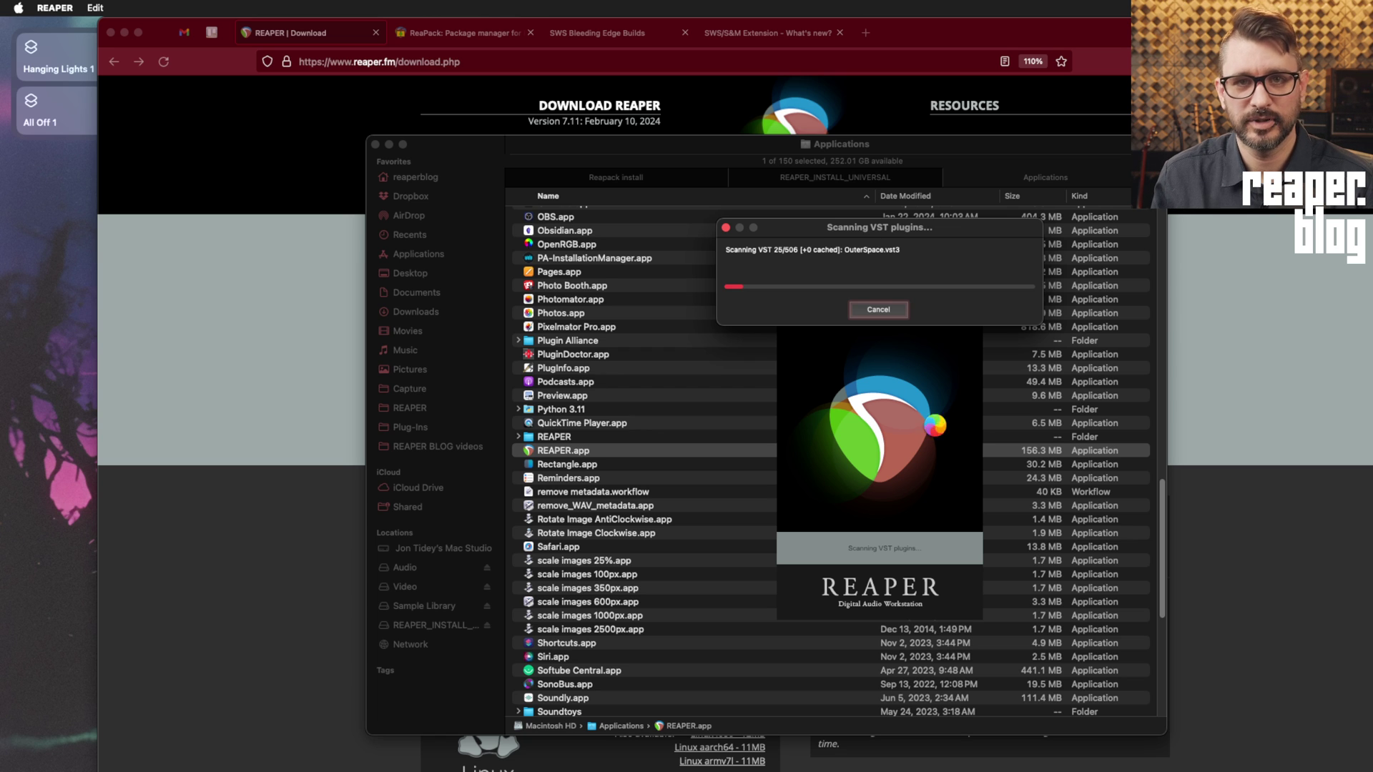
# Cancel the VST plugin scan and set the audio device to Aggregate Device
pyautogui.click(879, 310)
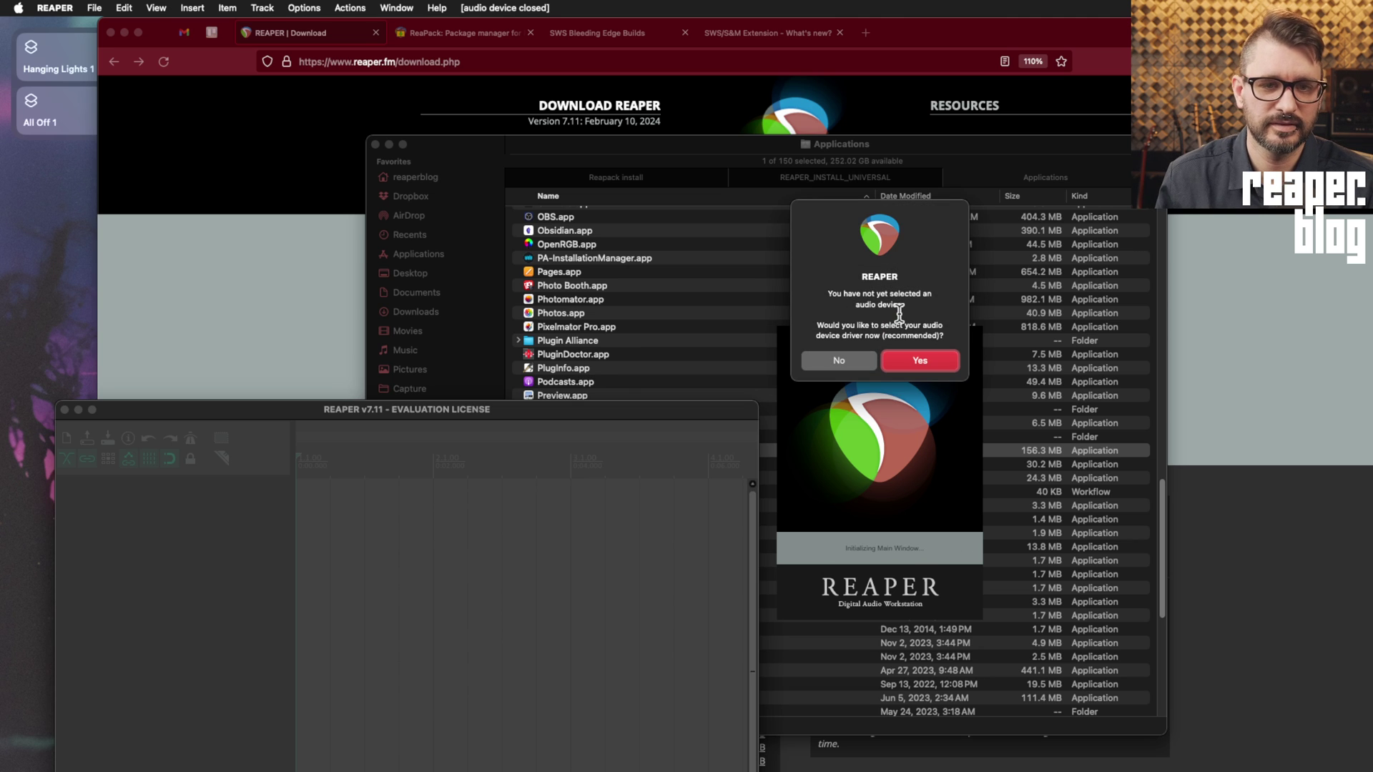
pyautogui.click(907, 362)
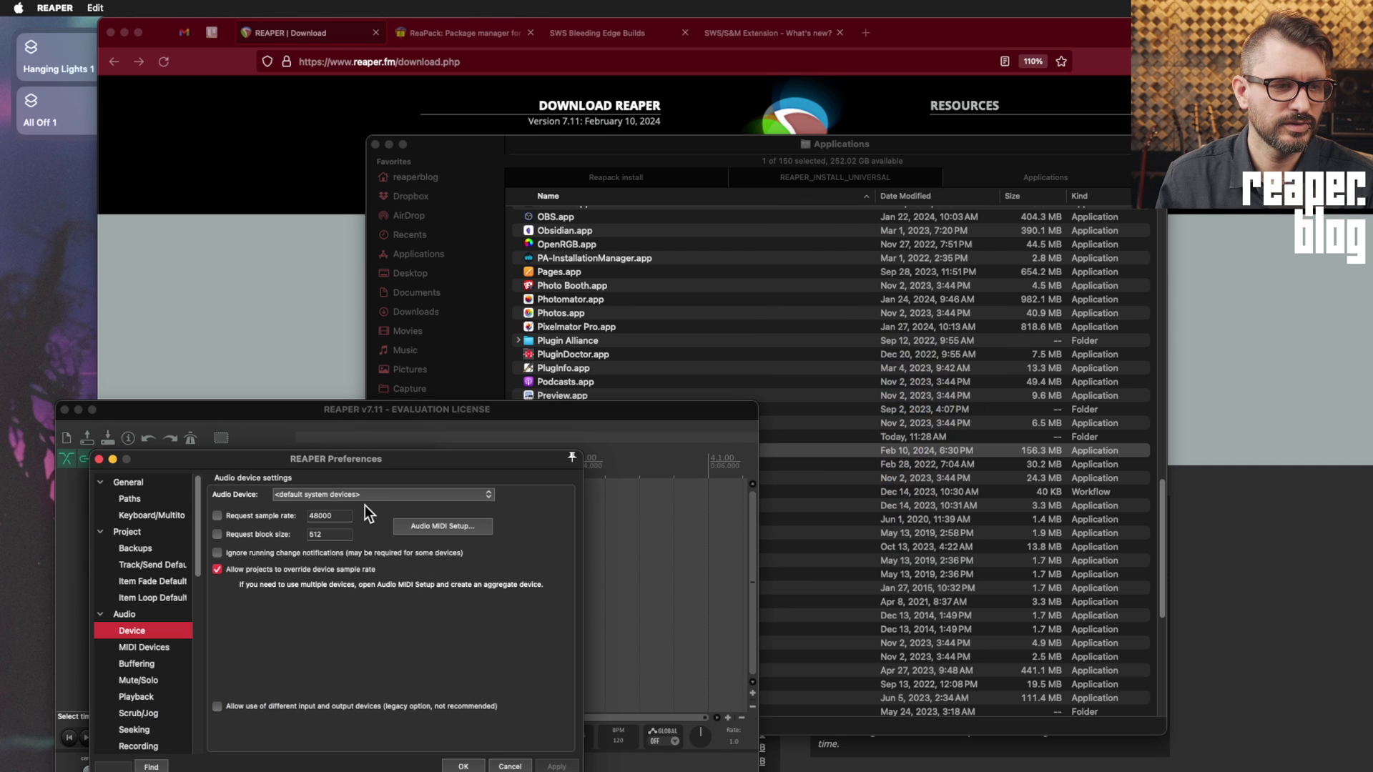
pyautogui.click(364, 499)
pyautogui.click(471, 764)
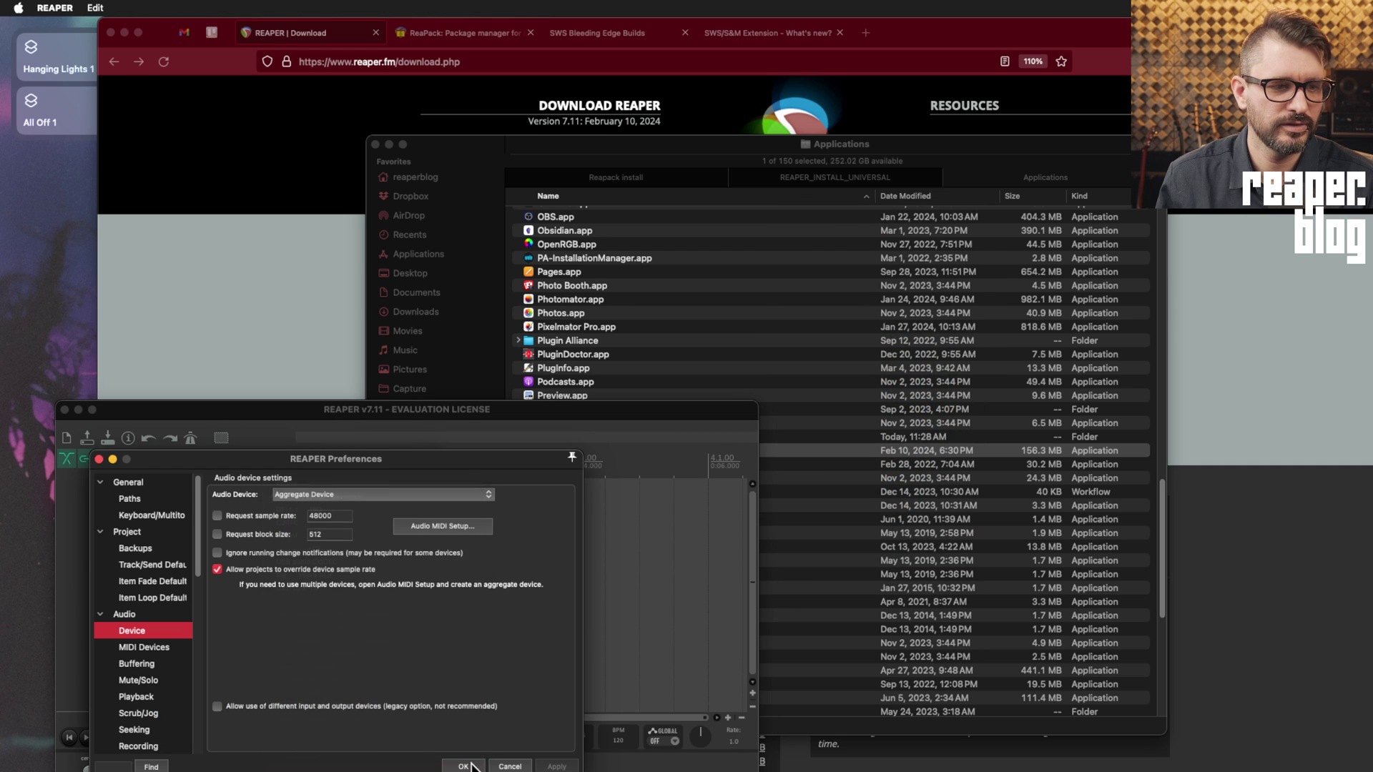
pyautogui.click(464, 766)
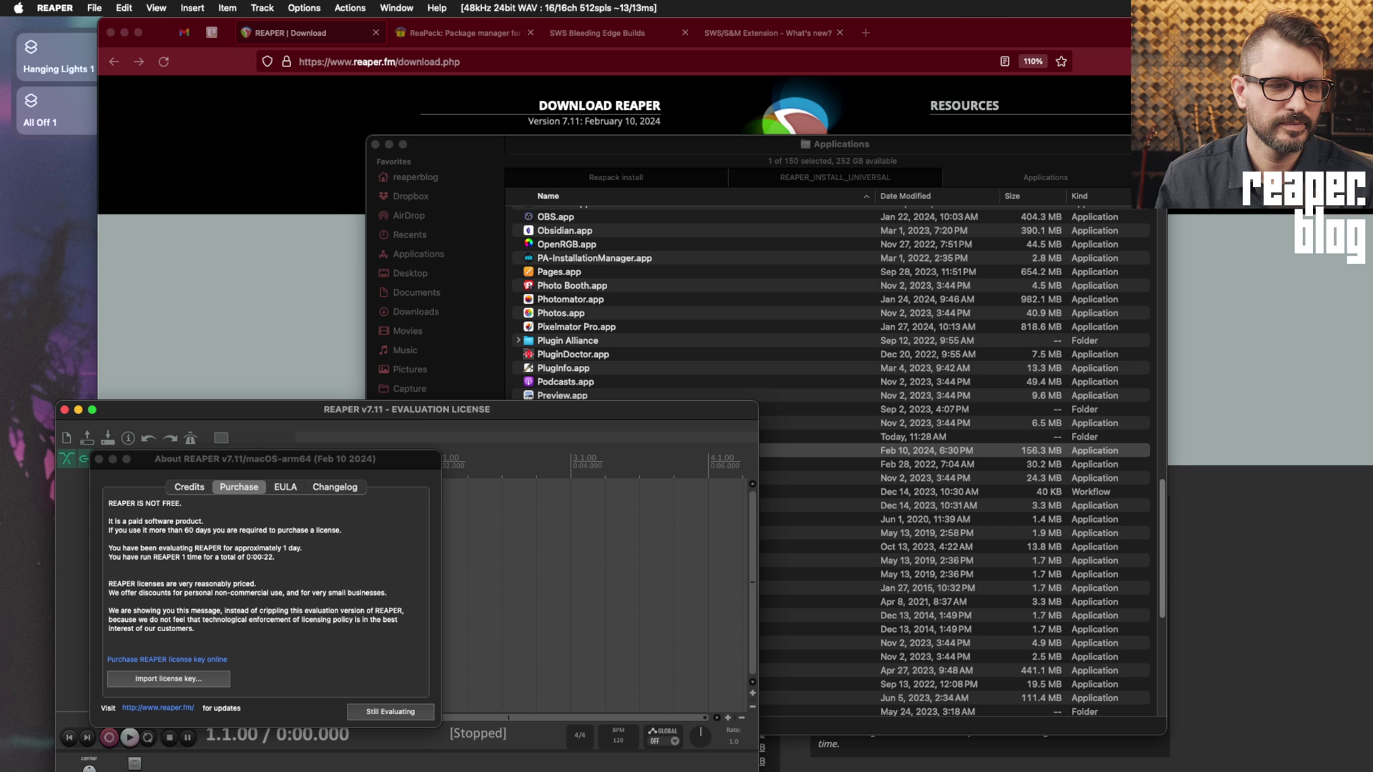
# Continue with the evaluation version and maximise the REAPER window to fill the screen
pyautogui.click(396, 714)
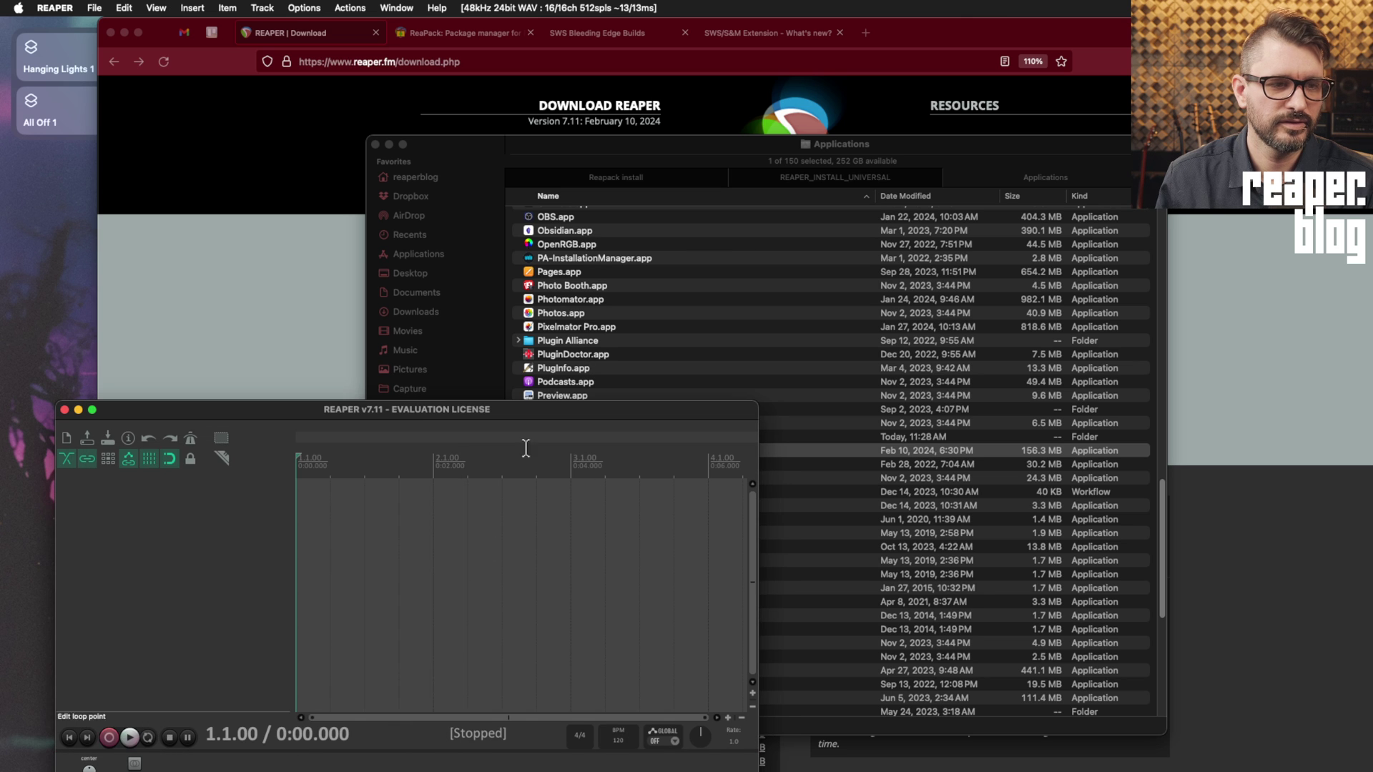
pyautogui.moveTo(520, 409); pyautogui.dragTo(757, 116)
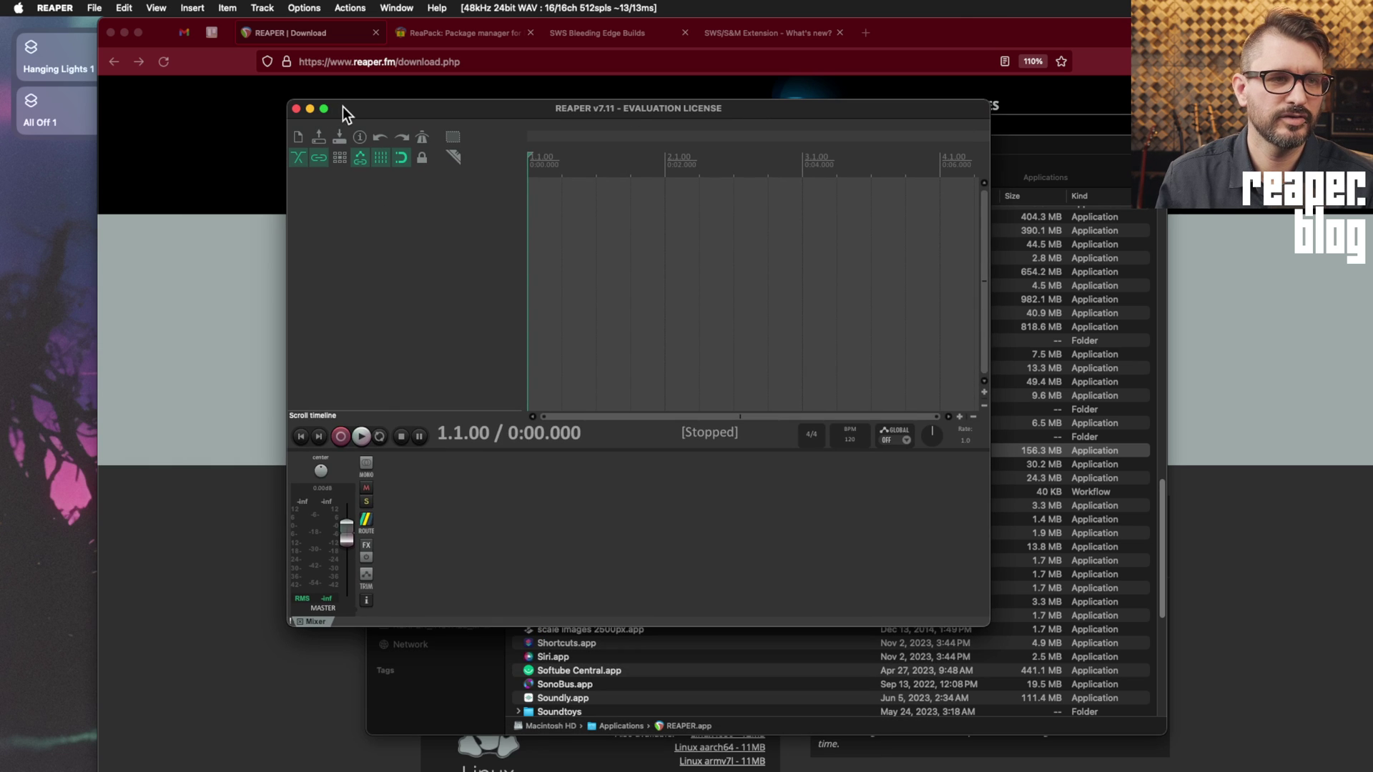
pyautogui.click(324, 109)
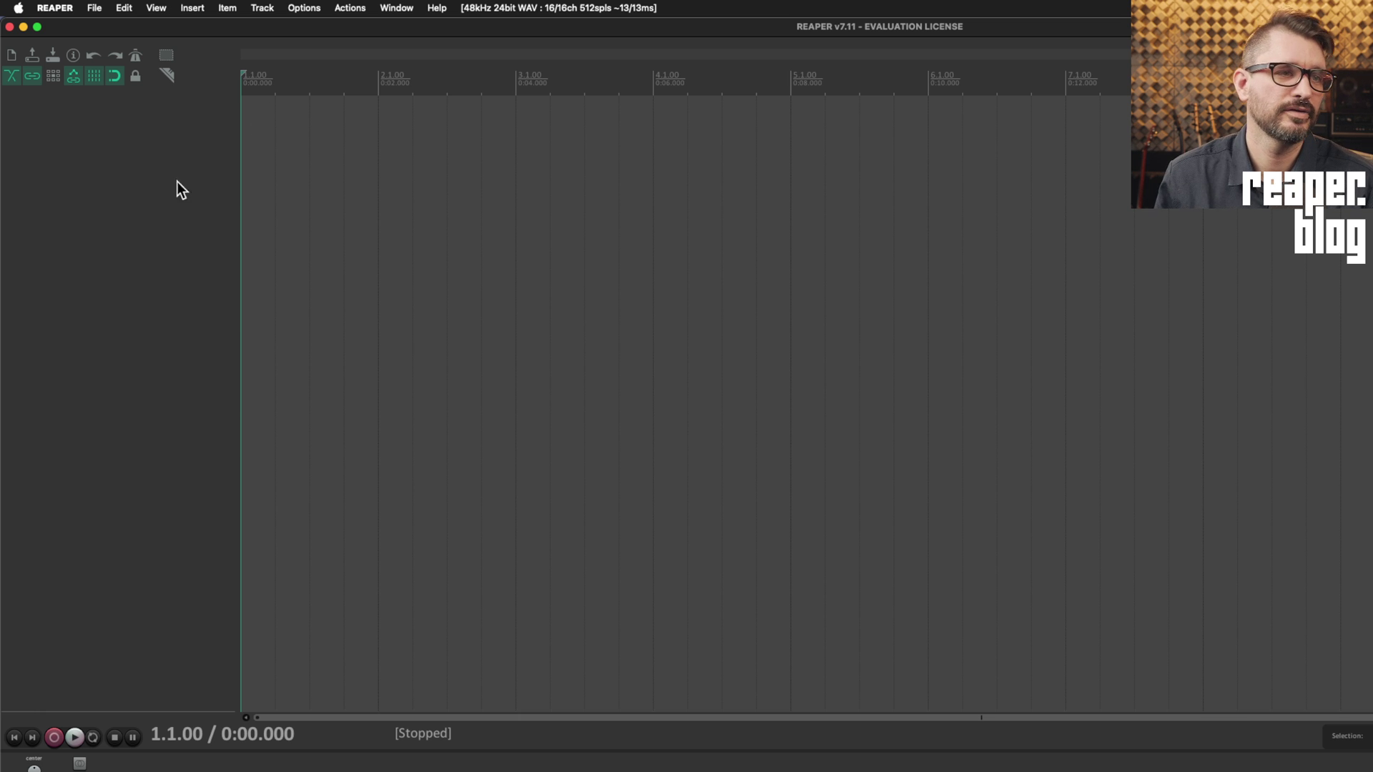
# Show REAPER's resource folder in Finder, open UserPlugins, and hide REAPER with Cmd+H
pyautogui.click(315, 11)
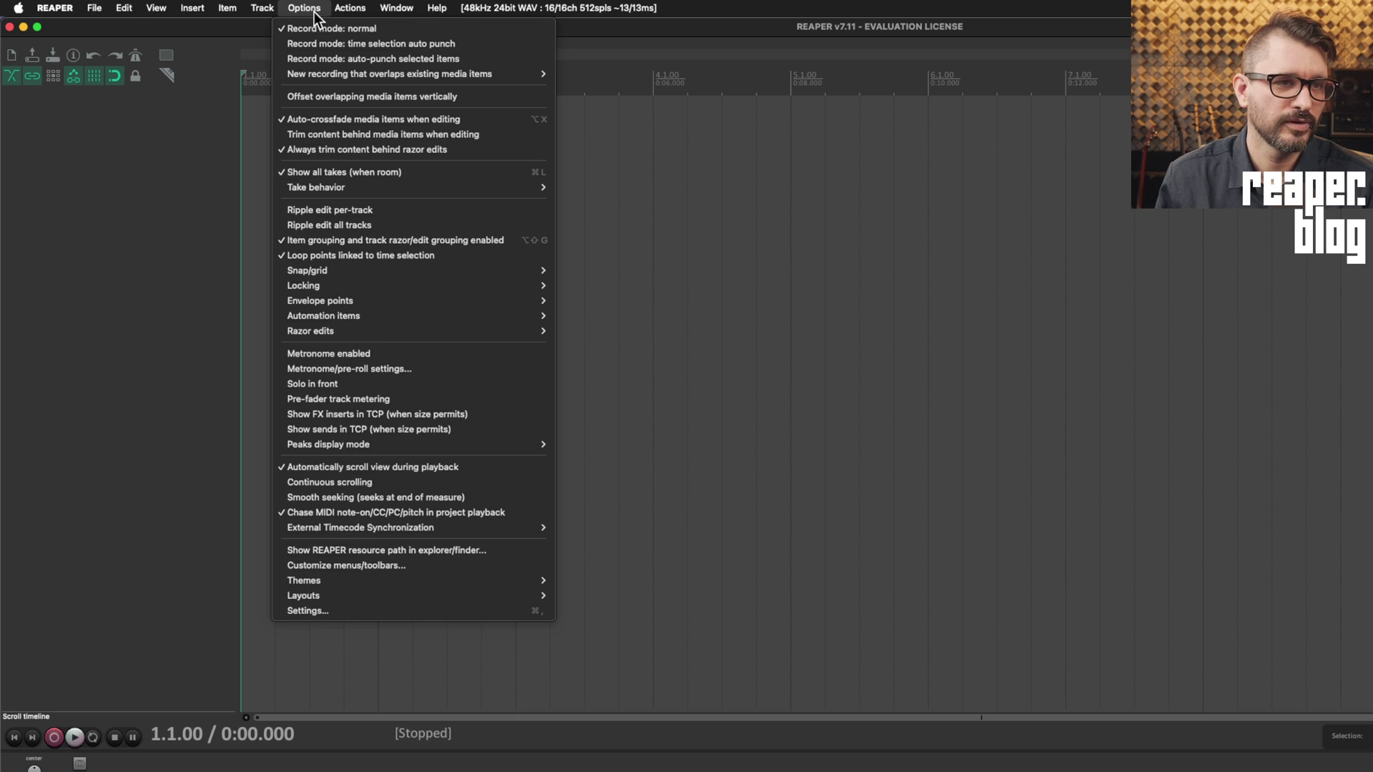
pyautogui.click(380, 551)
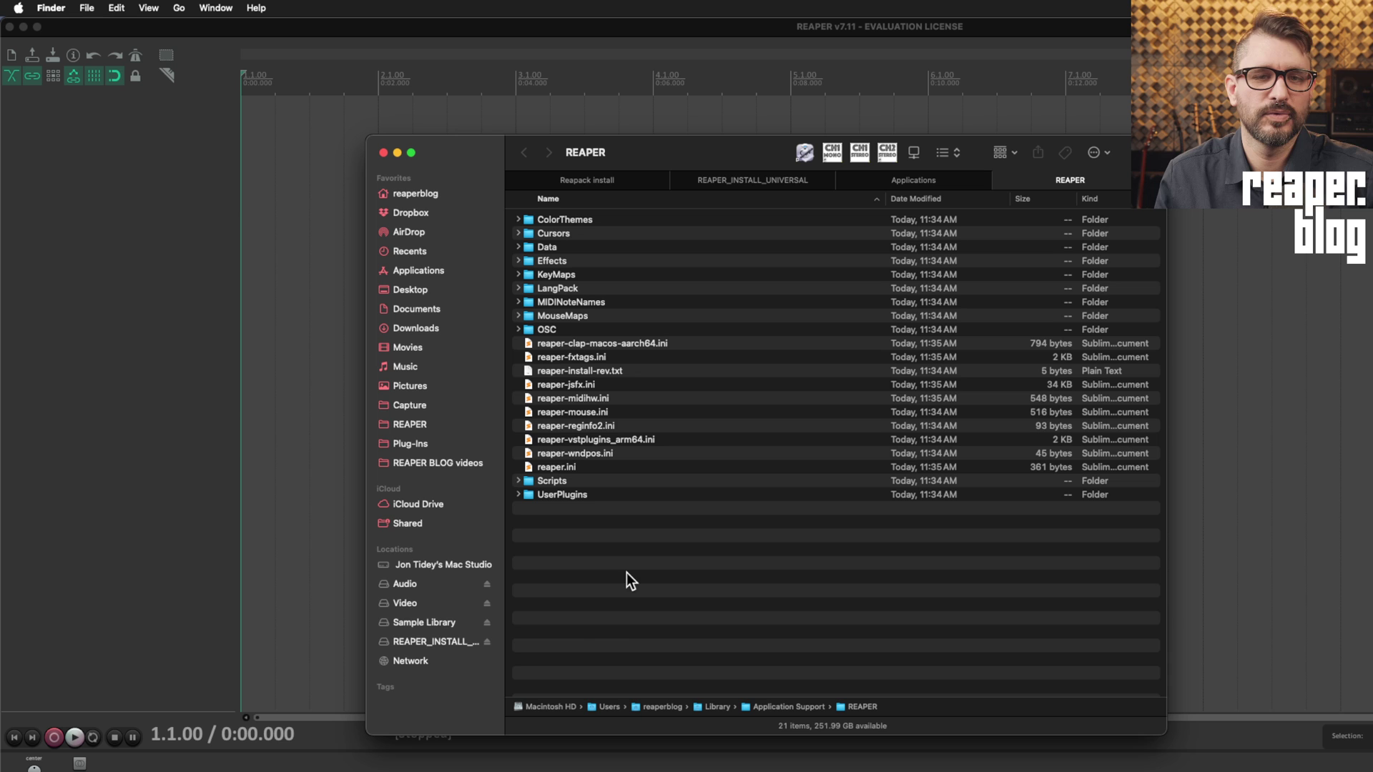
pyautogui.doubleClick(585, 493)
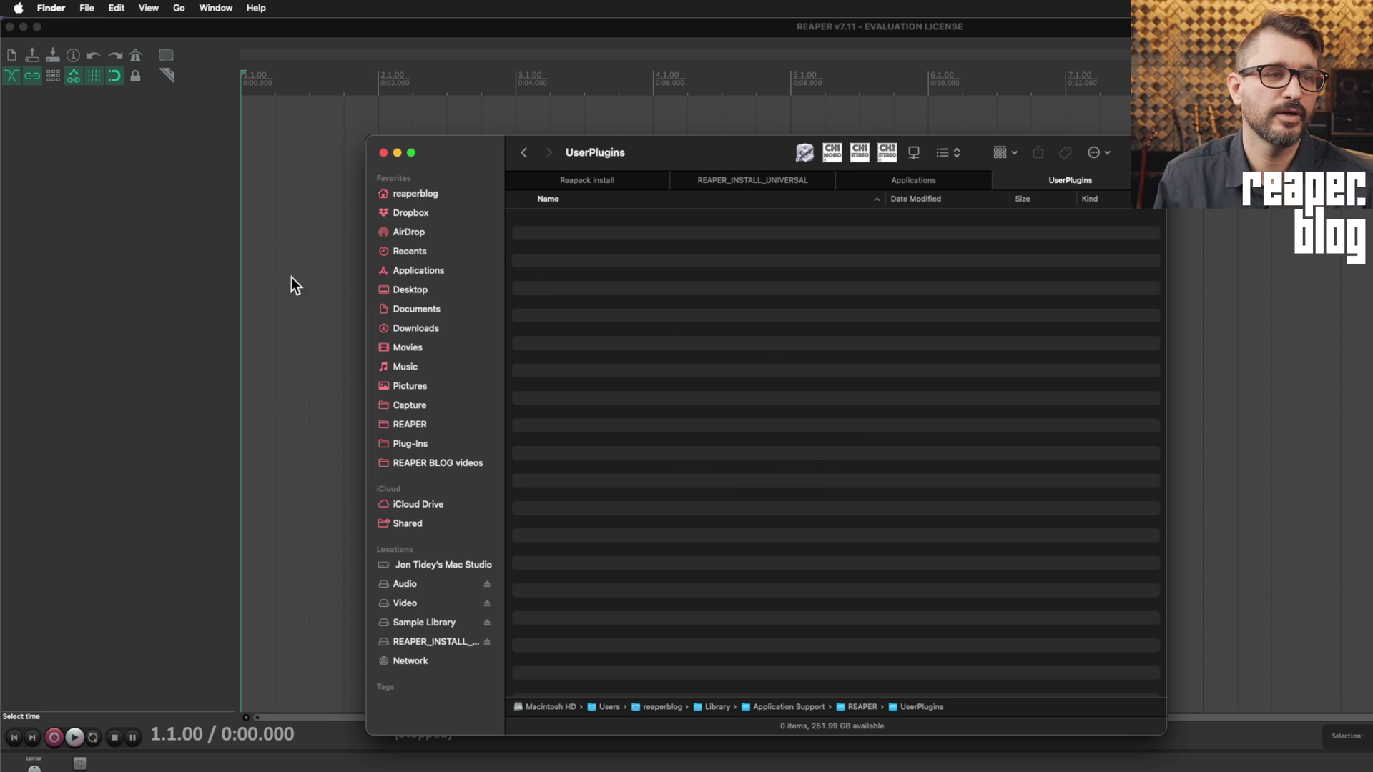
pyautogui.click(168, 239)
pyautogui.press('super+h')
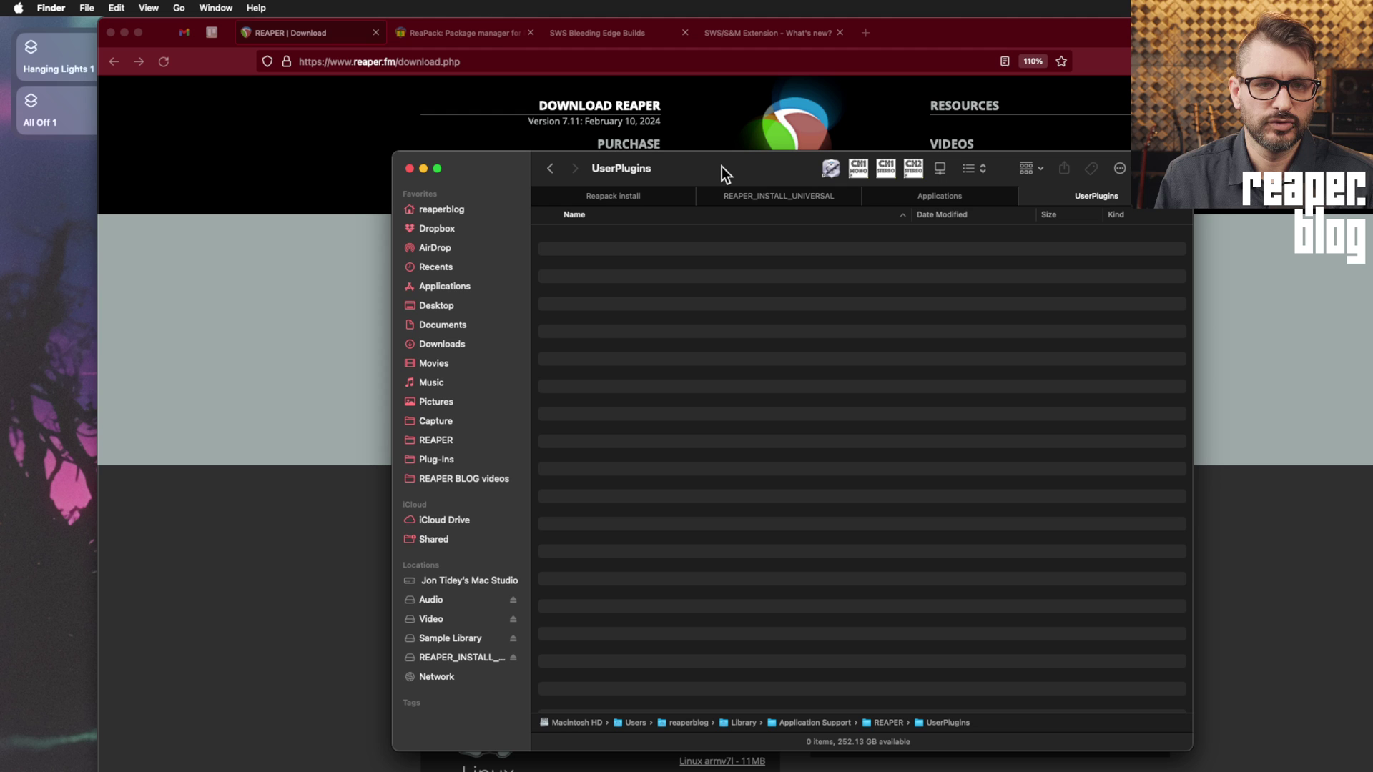
# Save ReaPack's macOS ARM 64-bit dylib to the Reapack install folder, declining the donation
pyautogui.click(479, 37)
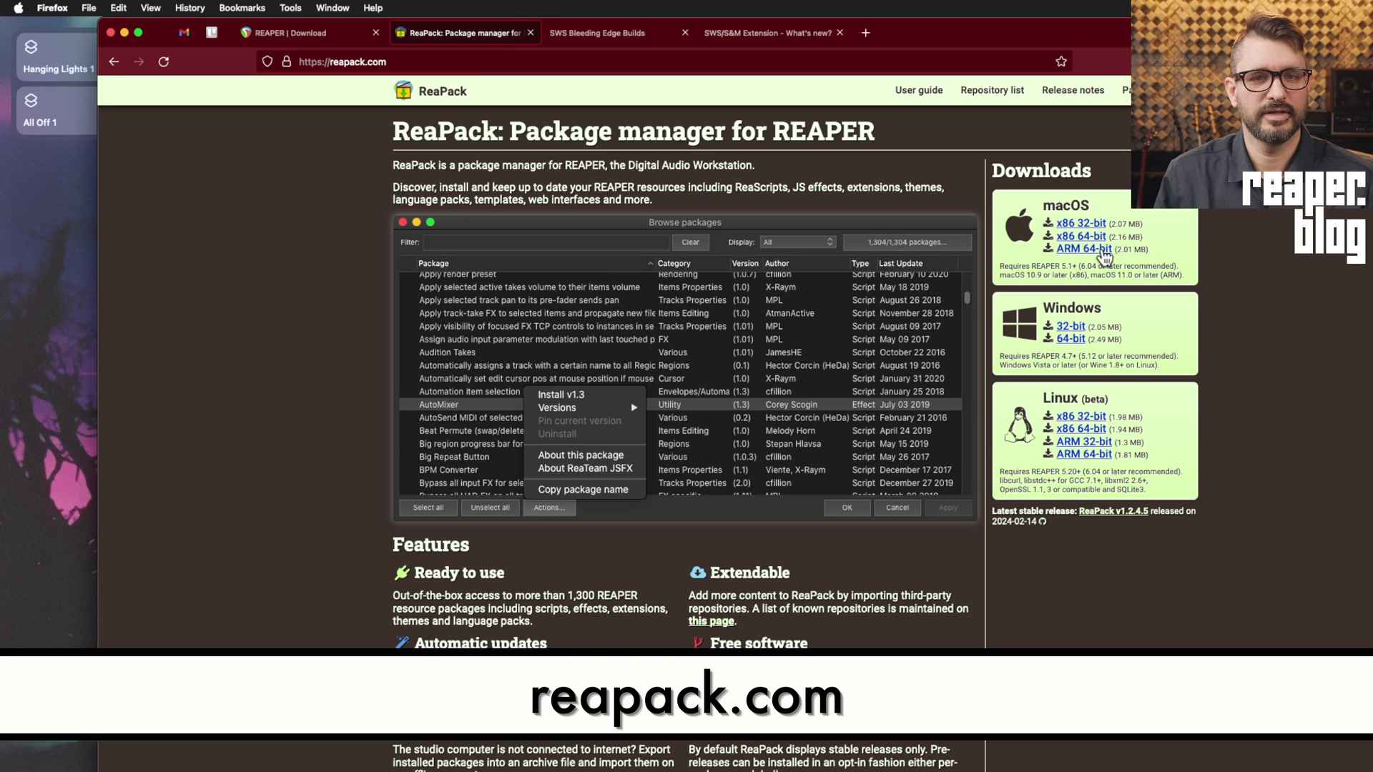
pyautogui.click(1084, 249)
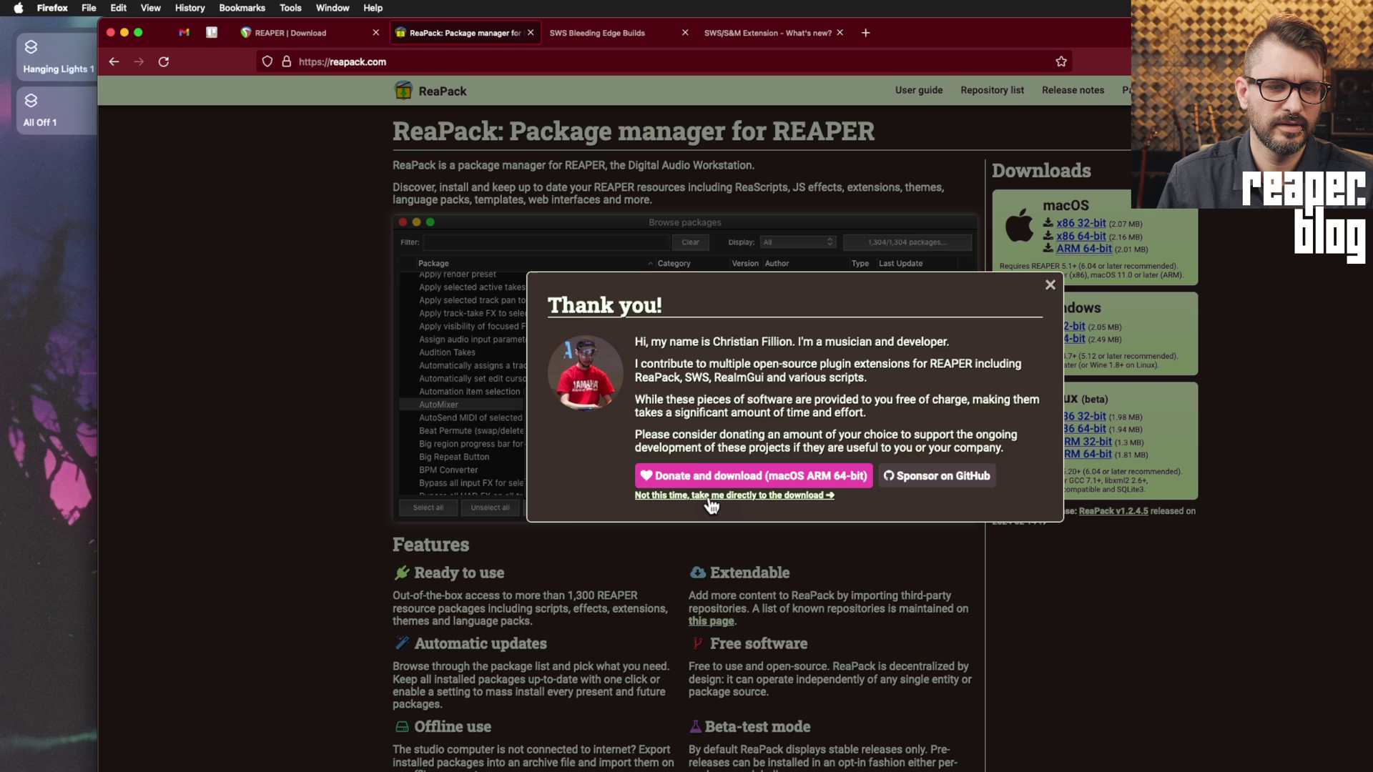
pyautogui.click(711, 498)
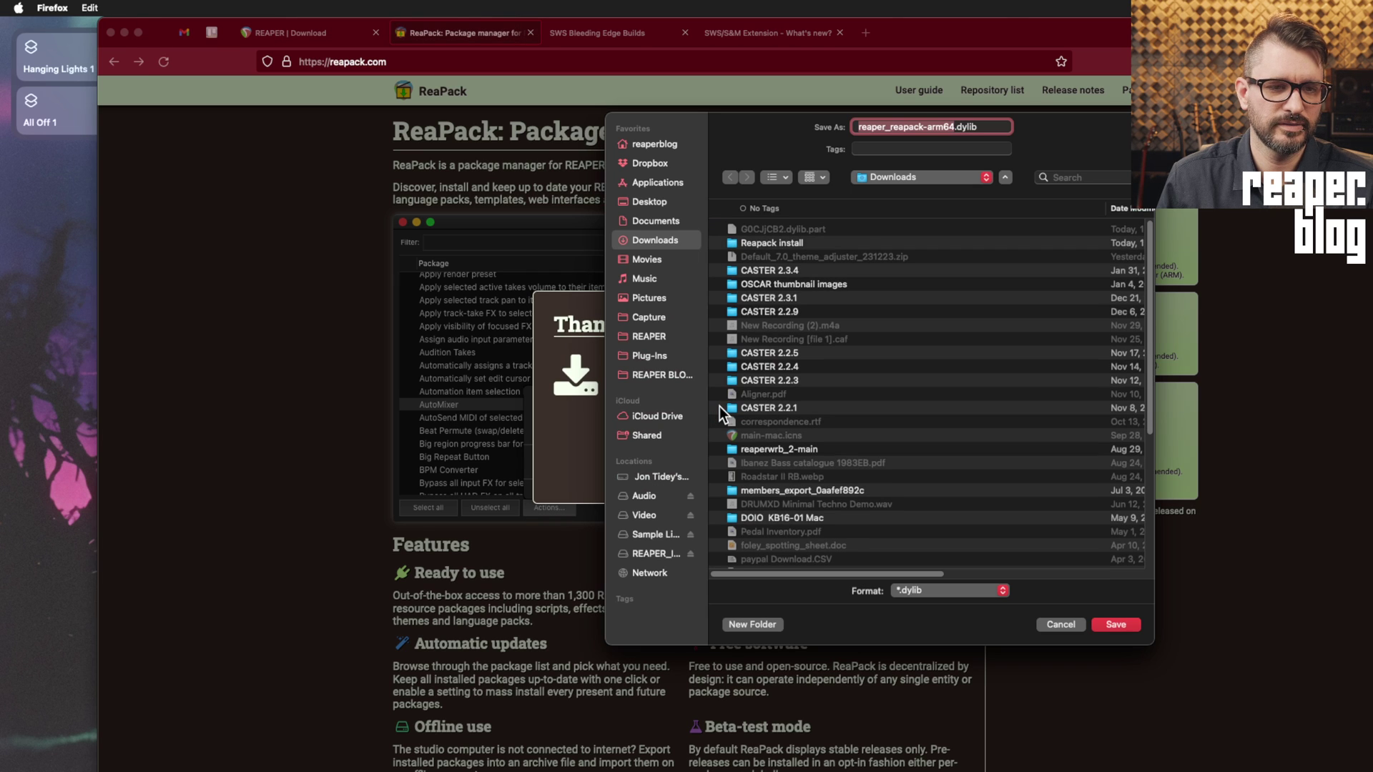
pyautogui.doubleClick(766, 243)
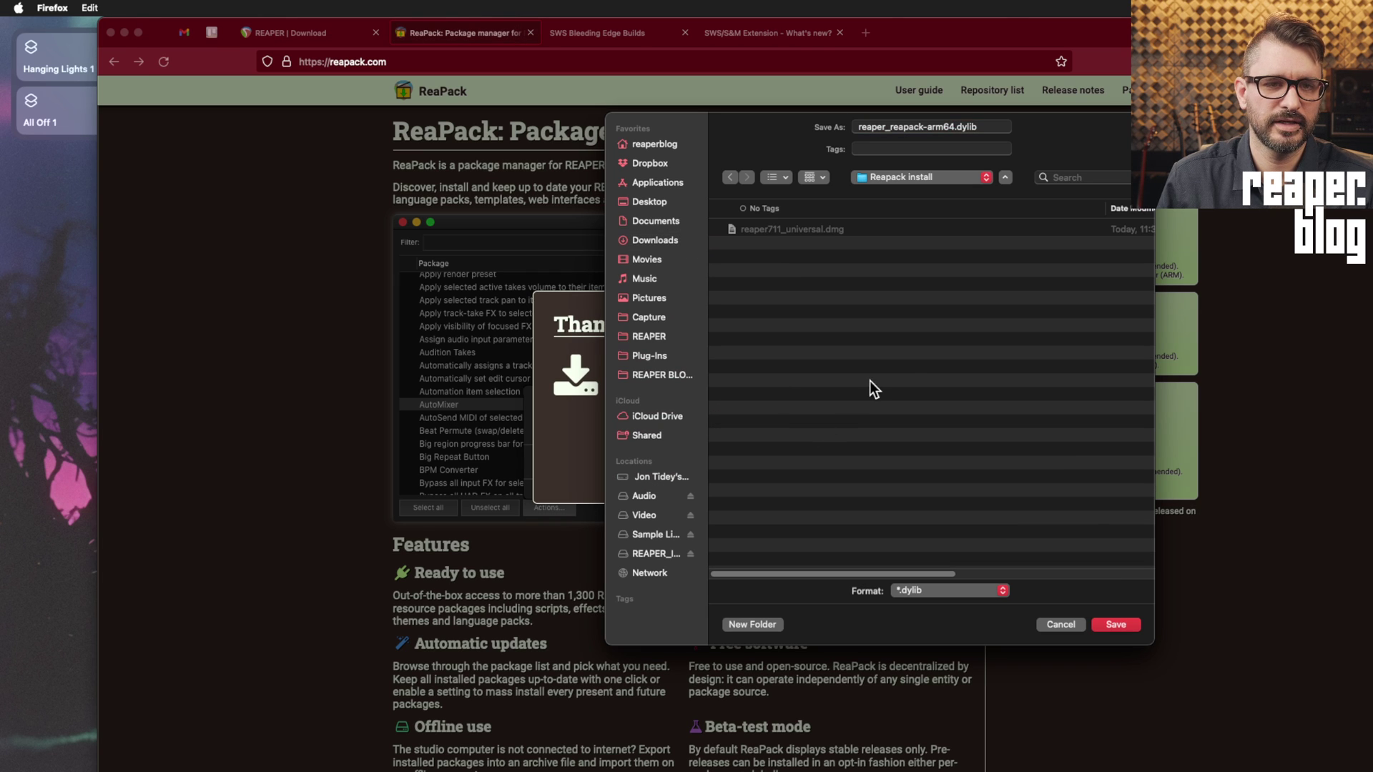
pyautogui.click(1116, 624)
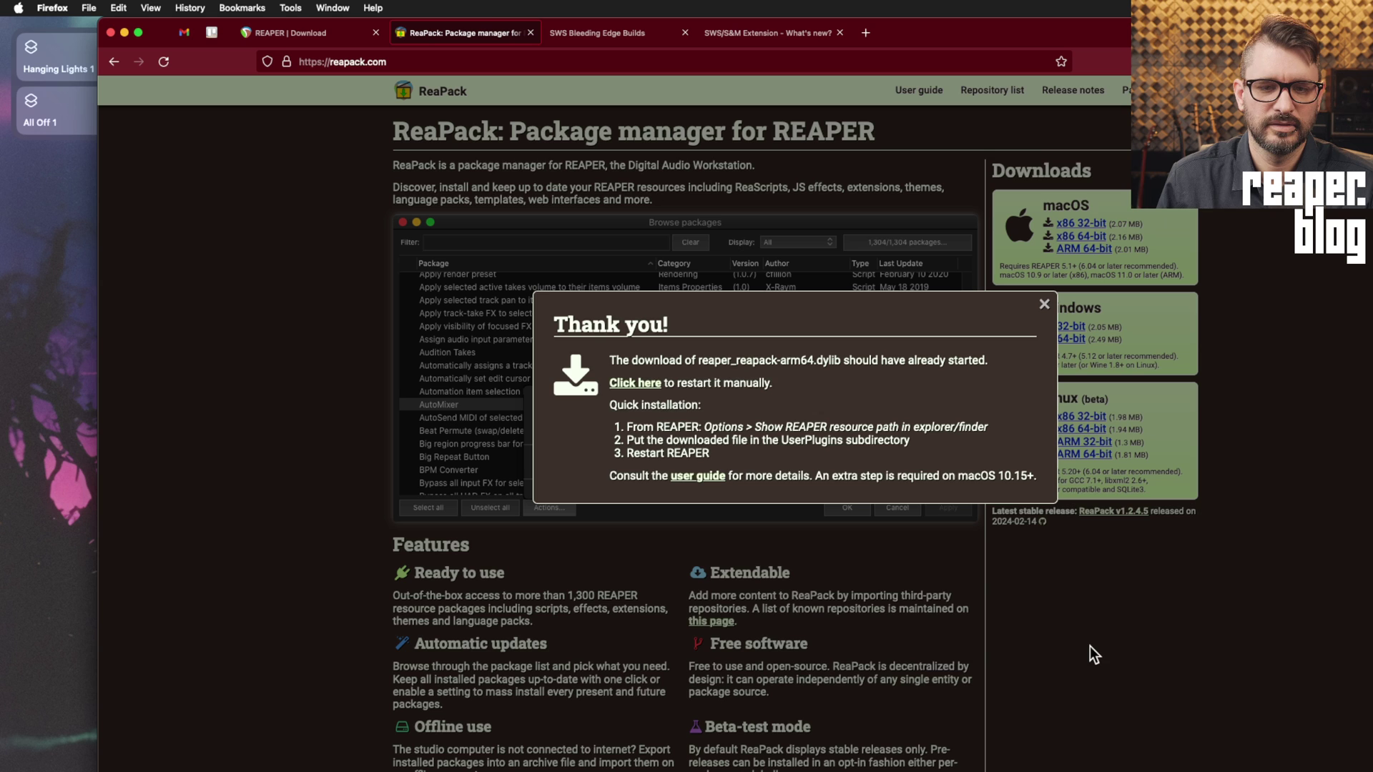
# Move reaper_reapack-arm64.dylib from the Reapack install folder into REAPER's UserPlugins folder
pyautogui.press('super+Tab')
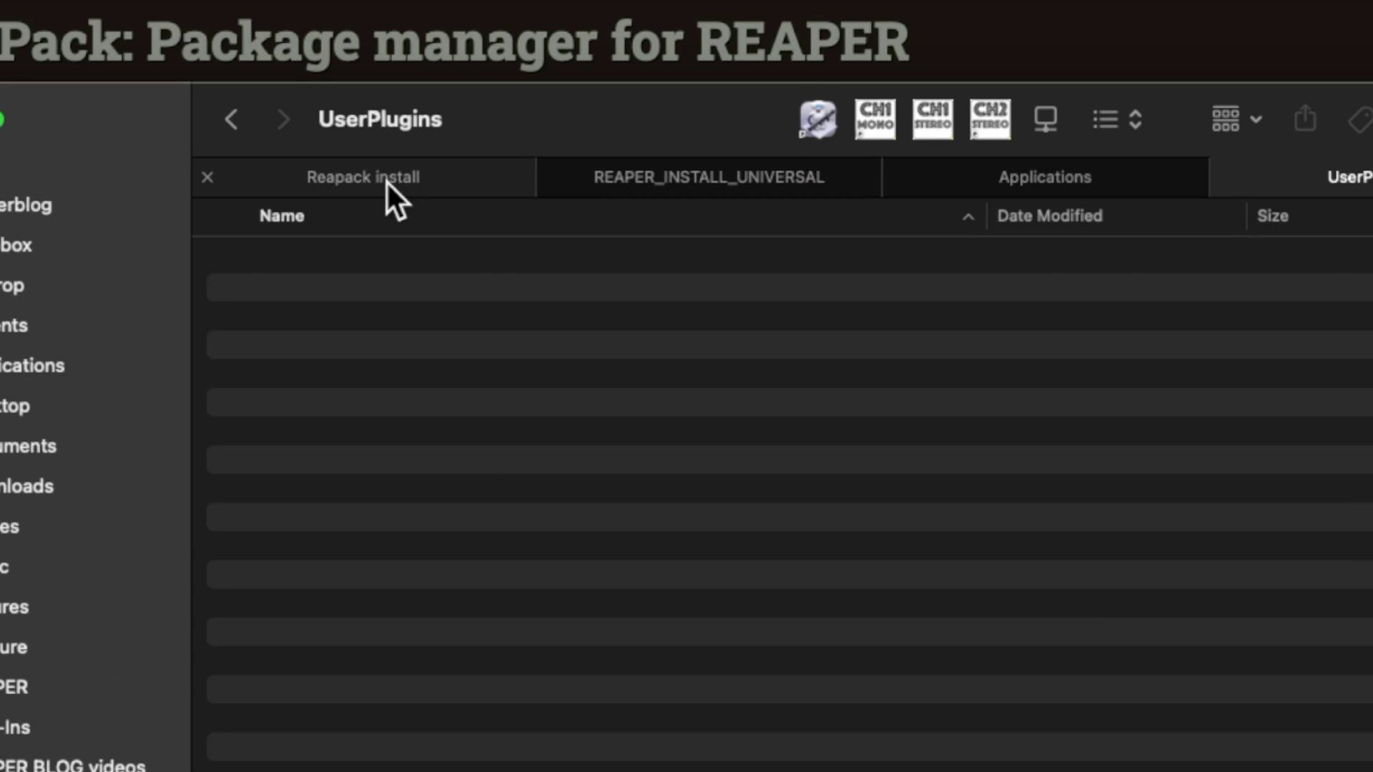
pyautogui.click(624, 200)
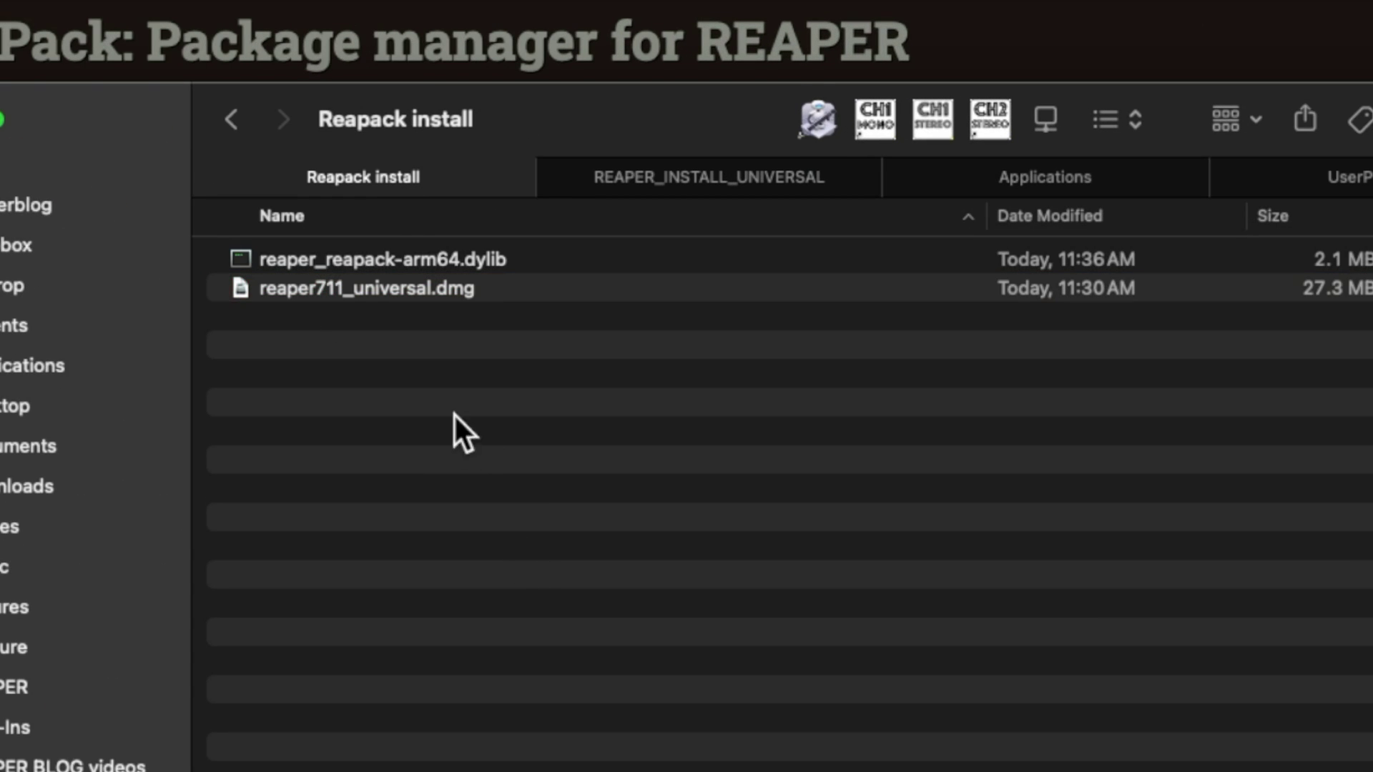
pyautogui.click(466, 266)
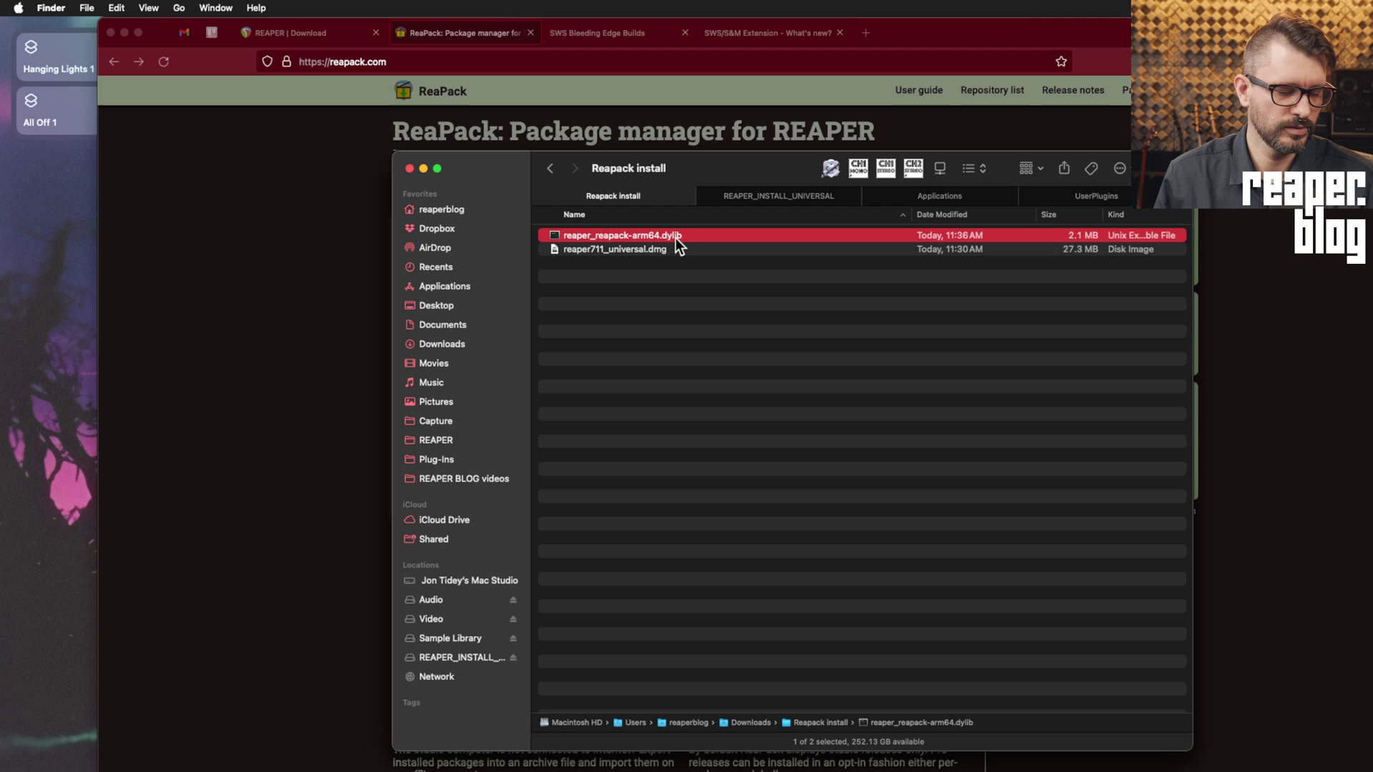
pyautogui.moveTo(675, 238); pyautogui.dragTo(977, 358)
pyautogui.press('super+Tab')
pyautogui.click(886, 517)
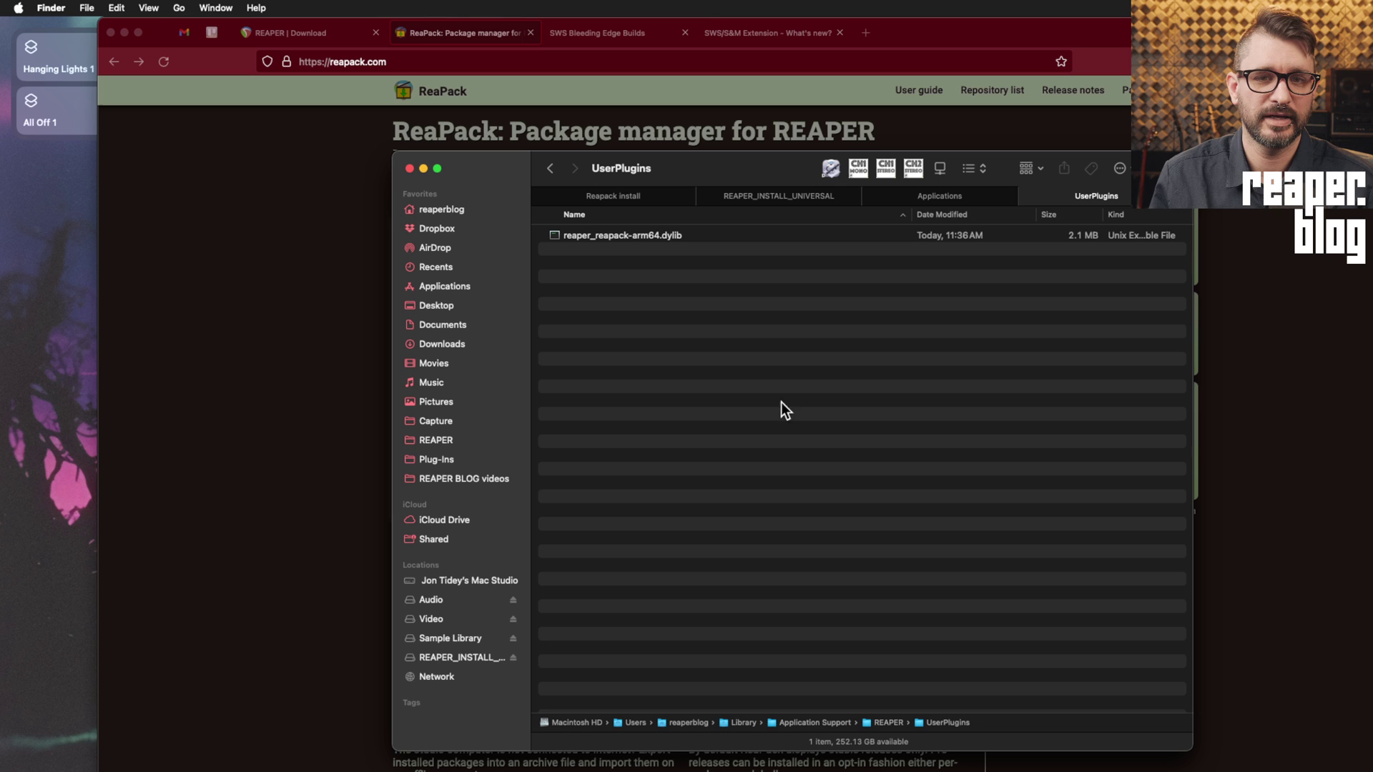
# Launch REAPER.app from the Applications folder via Open
pyautogui.click(924, 199)
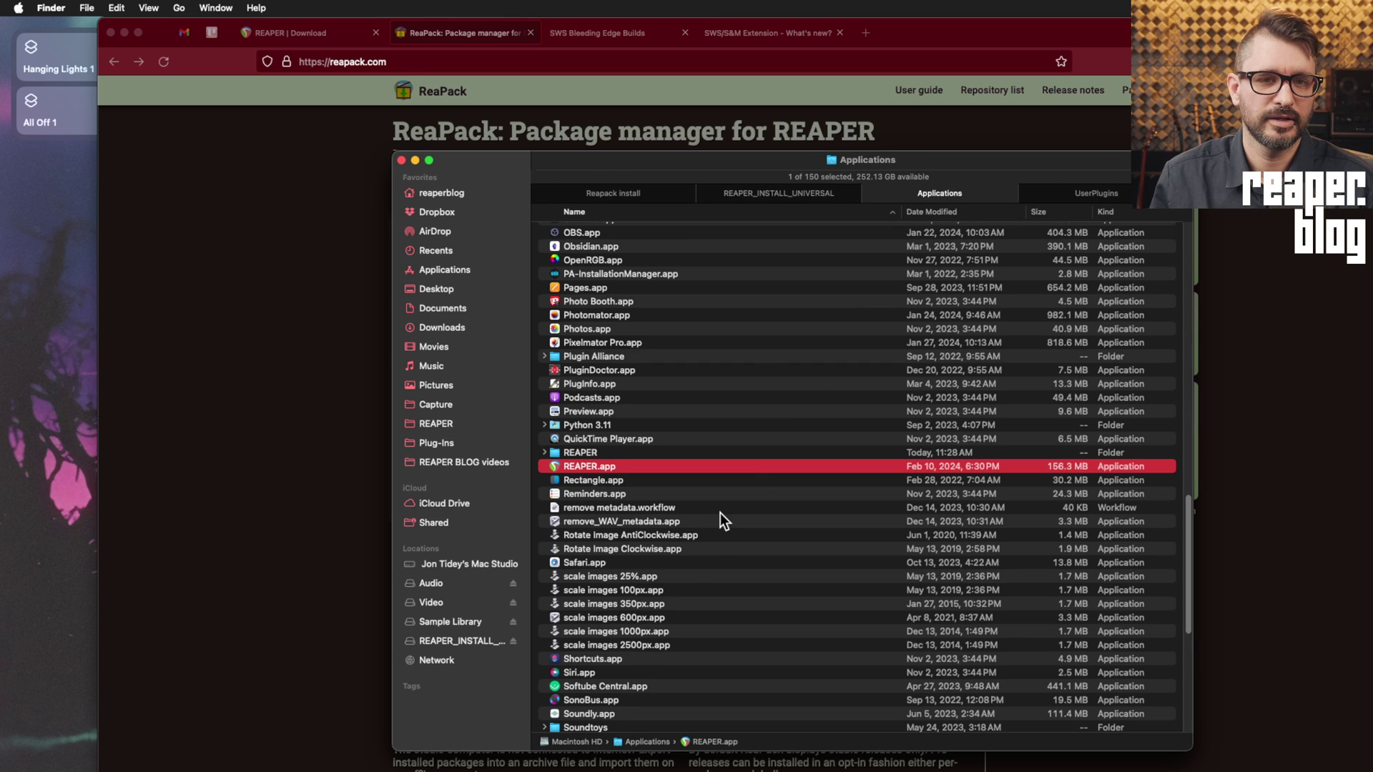
pyautogui.rightClick(631, 469)
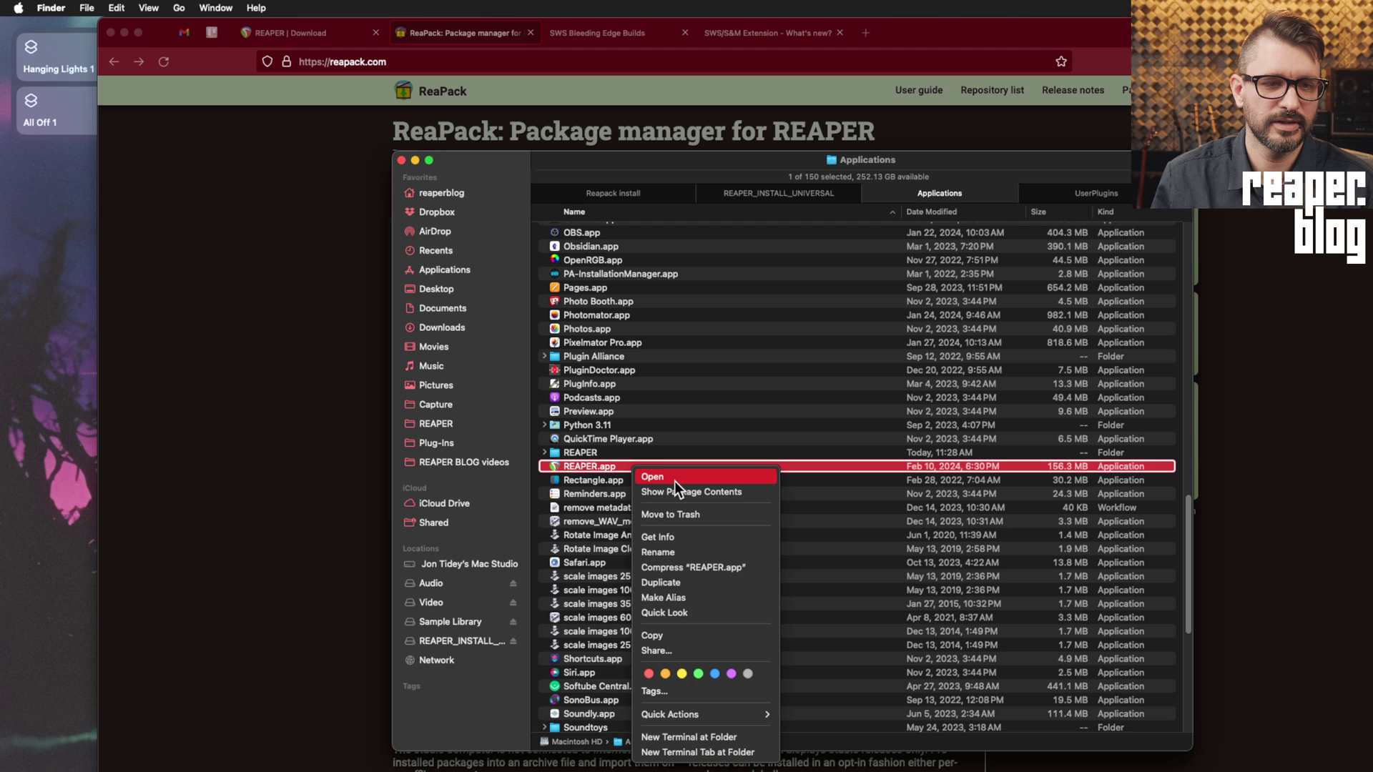
pyautogui.click(675, 477)
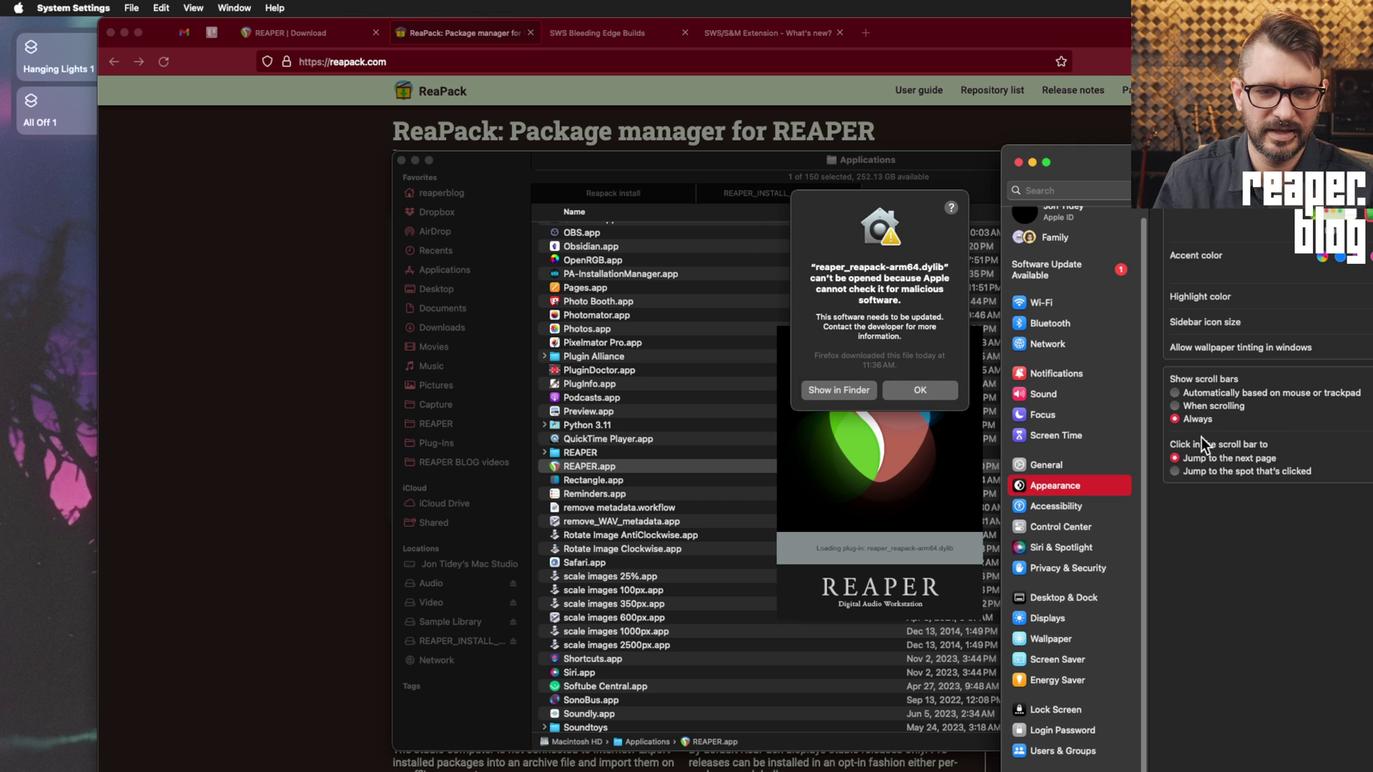
# Open Privacy & Security in System Settings and dismiss the blocked-plugin alerts
pyautogui.moveTo(1159, 168); pyautogui.dragTo(447, 46)
pyautogui.click(362, 446)
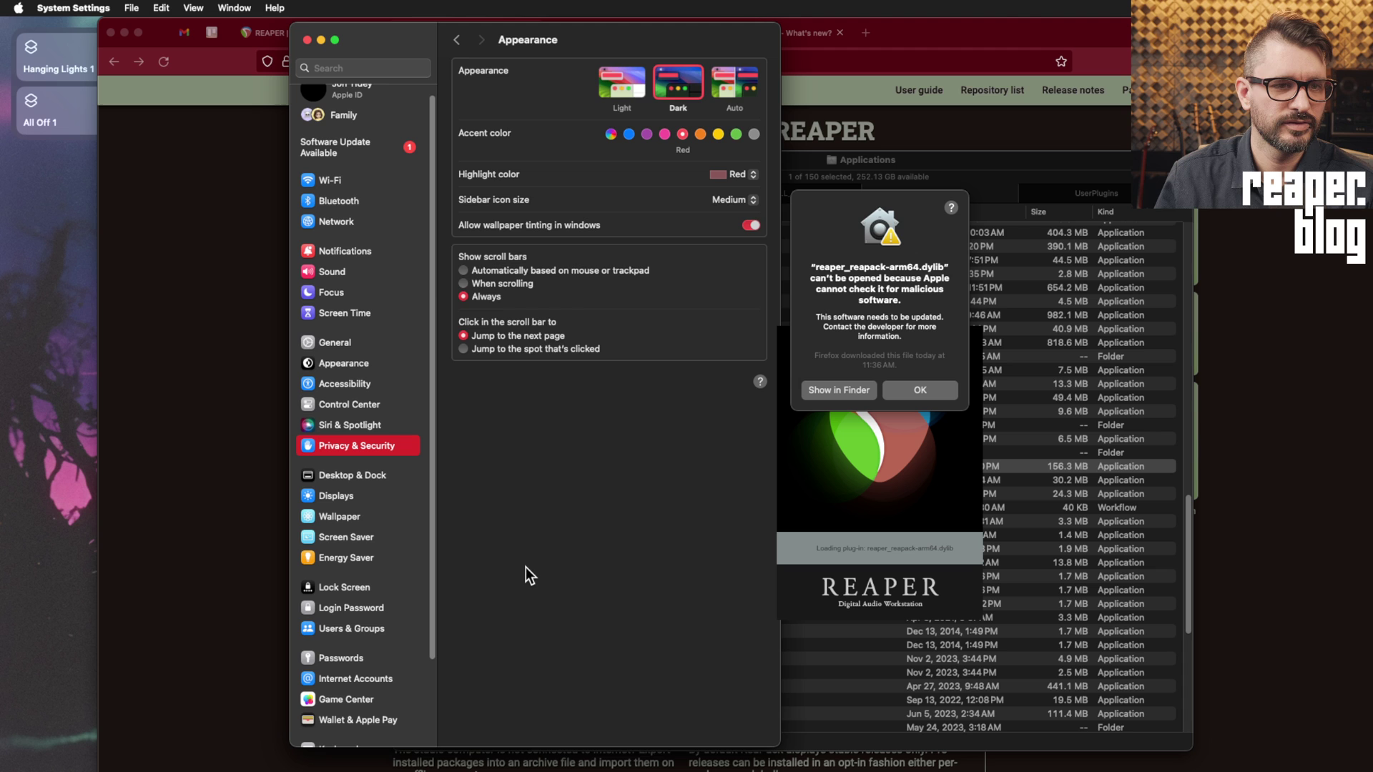
pyautogui.scroll(-5, 637, 543)
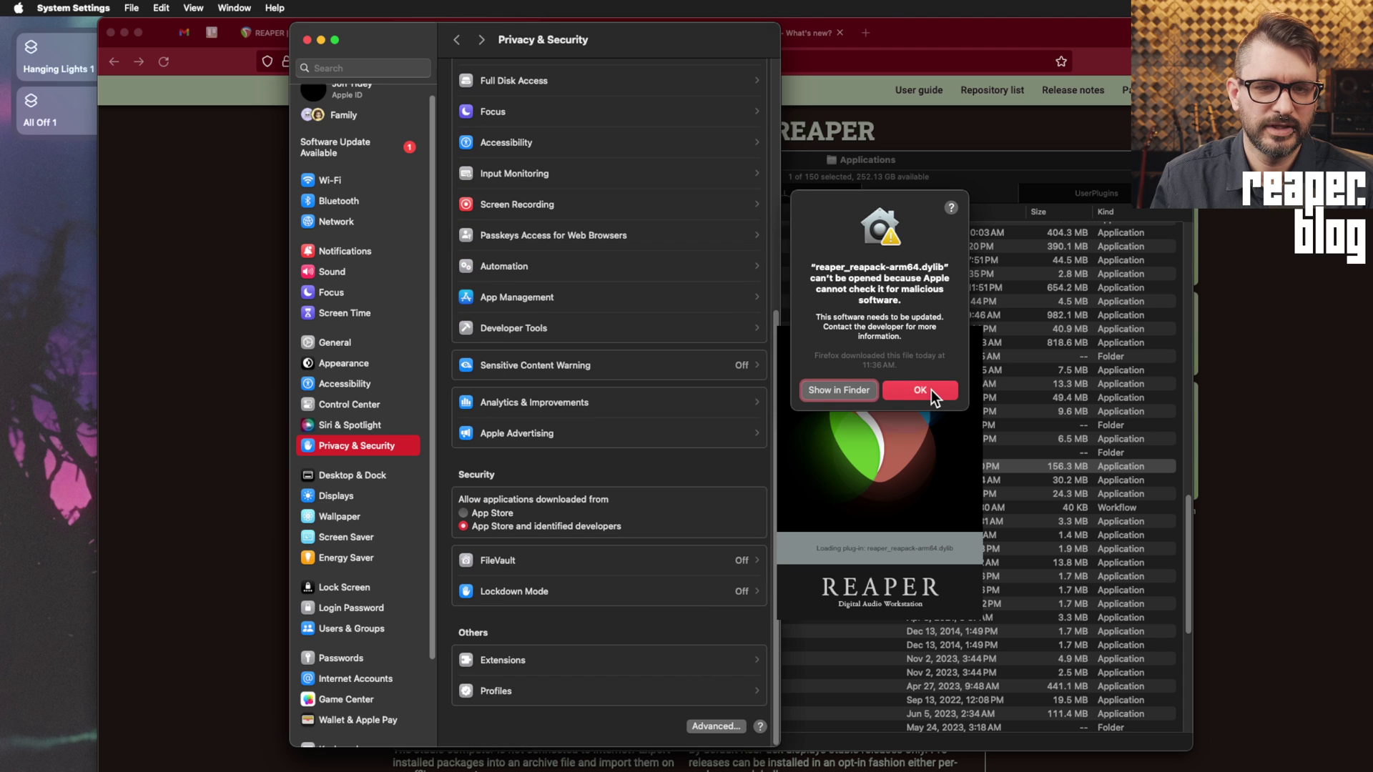
pyautogui.click(930, 390)
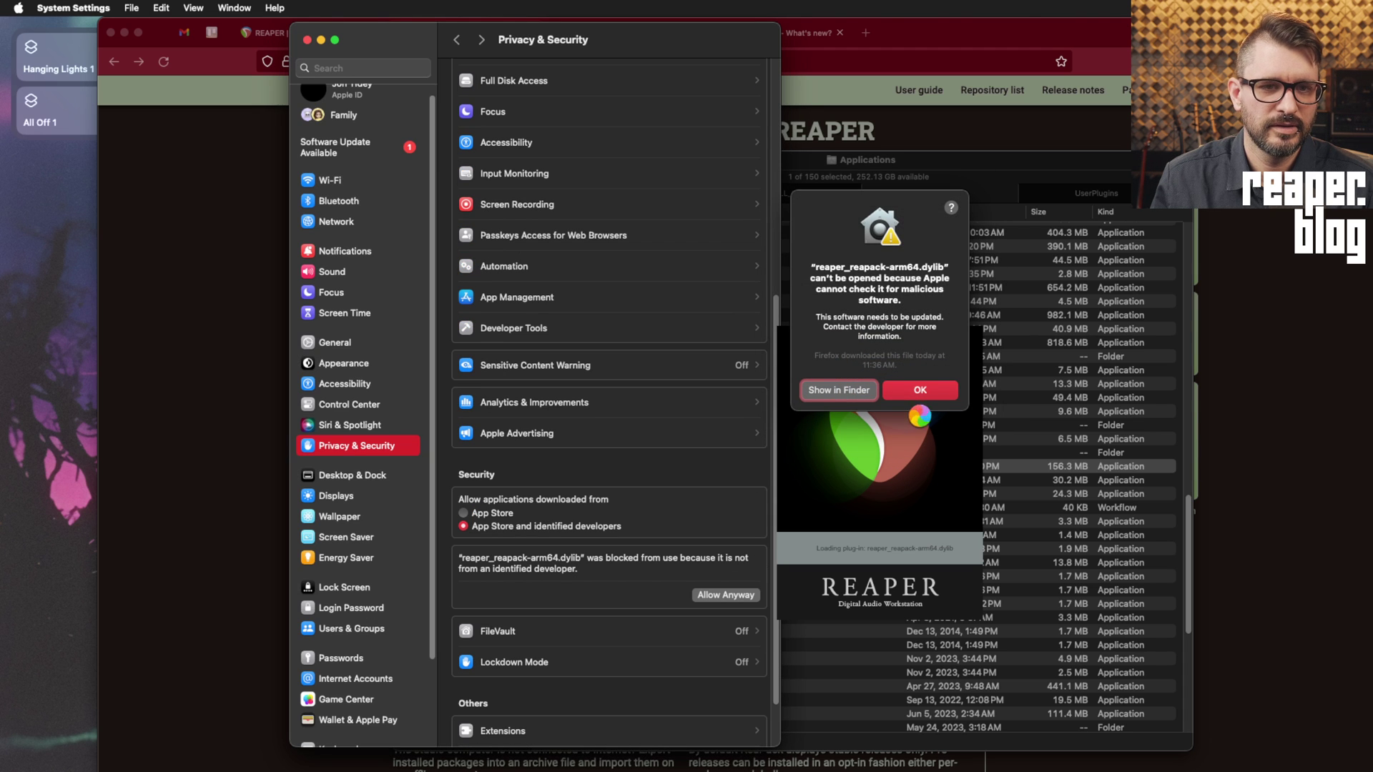
pyautogui.click(920, 391)
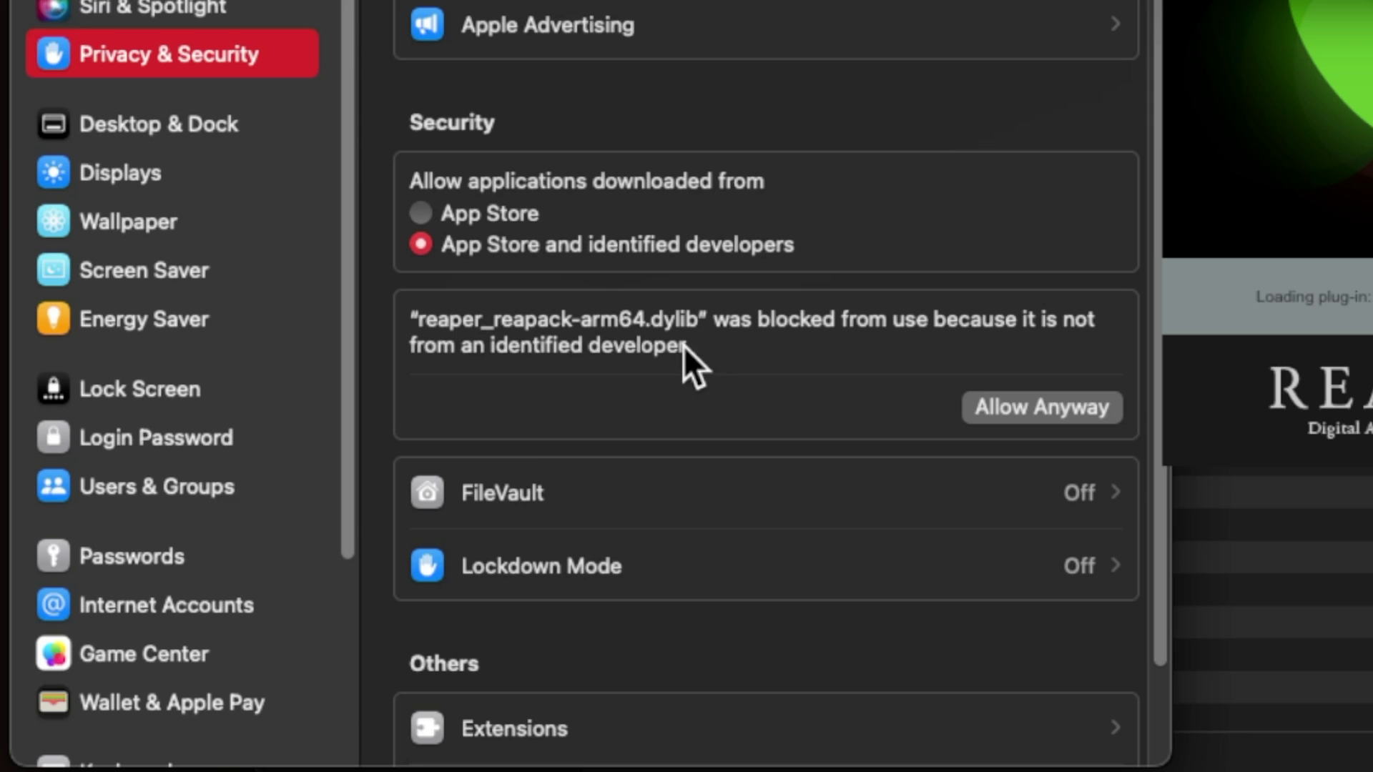
# Allow reaper_reapack-arm64.dylib anyway, confirming with the account password
pyautogui.click(1030, 414)
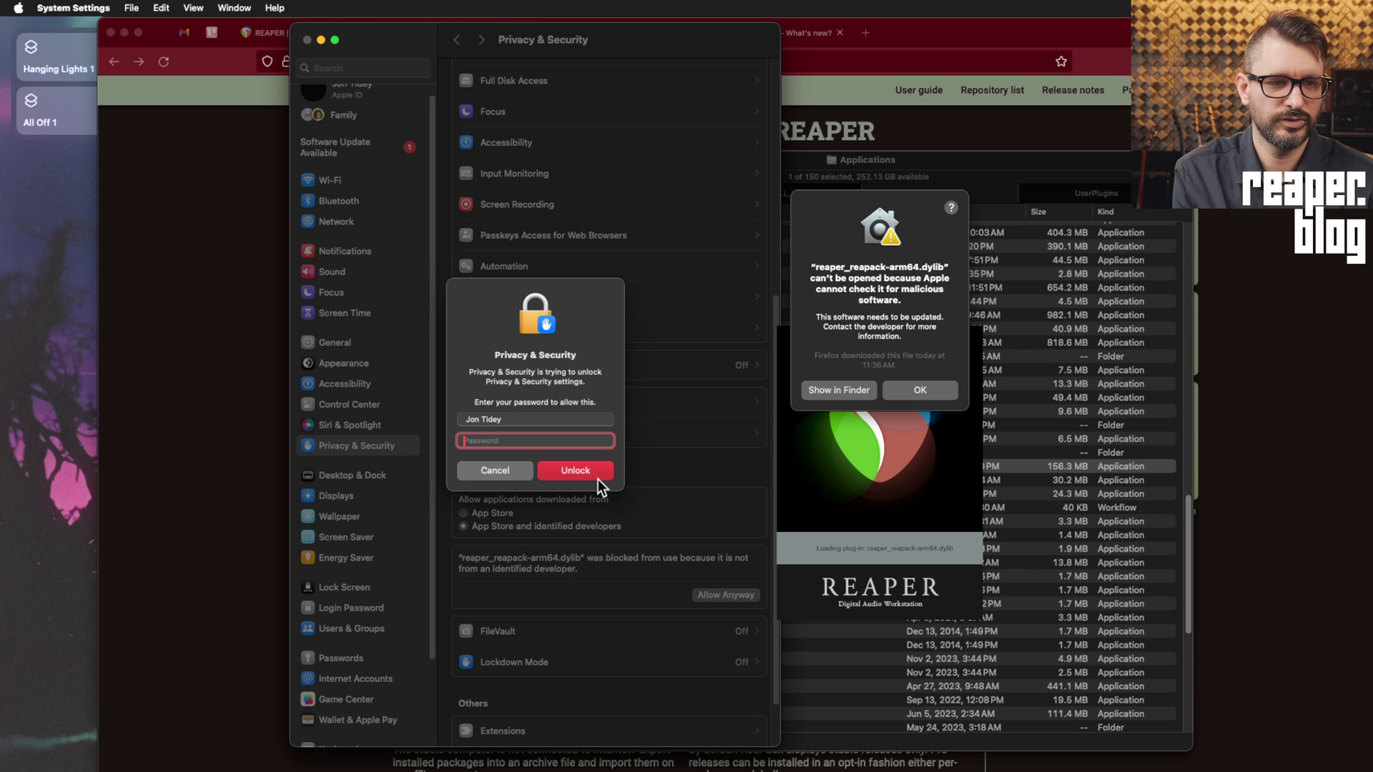
pyautogui.write('********')
pyautogui.press('Return')
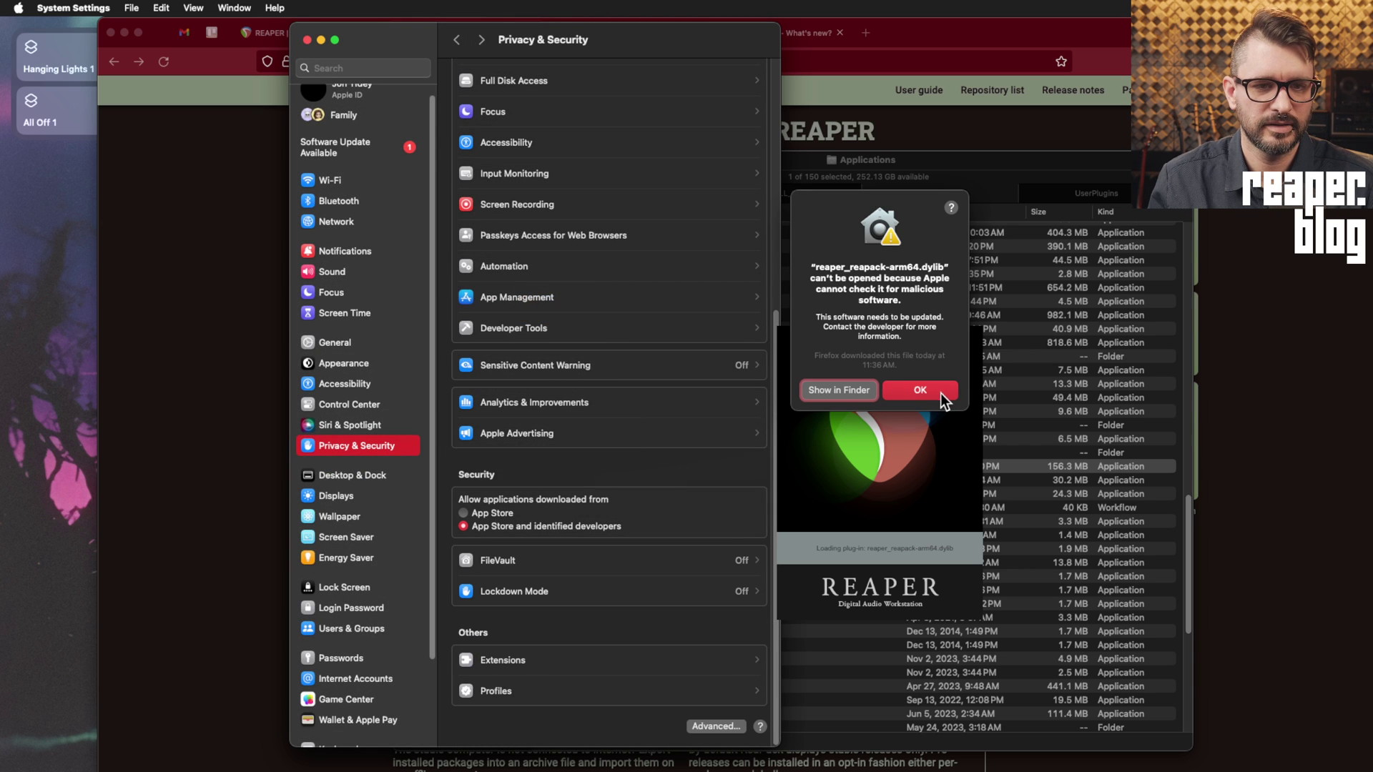
pyautogui.click(941, 391)
pyautogui.click(662, 311)
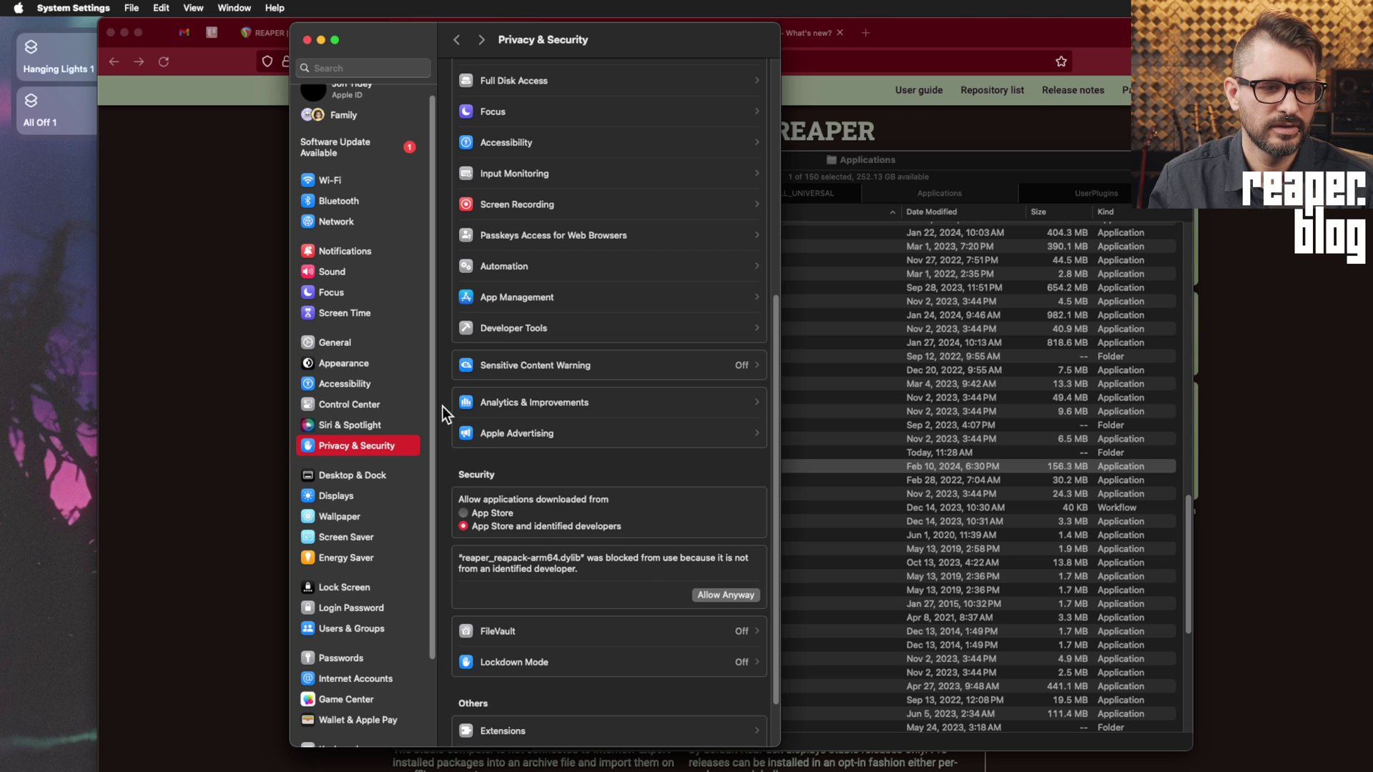
pyautogui.click(725, 595)
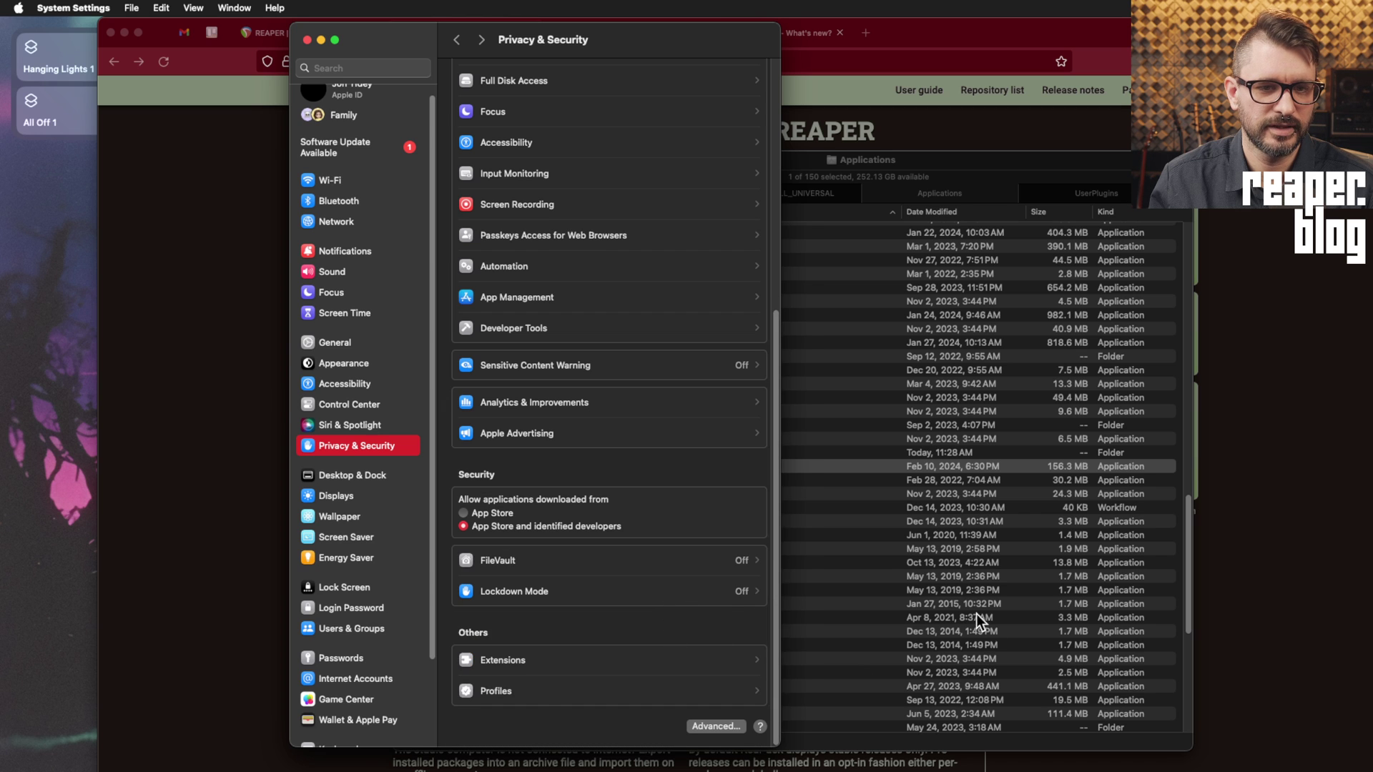
pyautogui.click(859, 466)
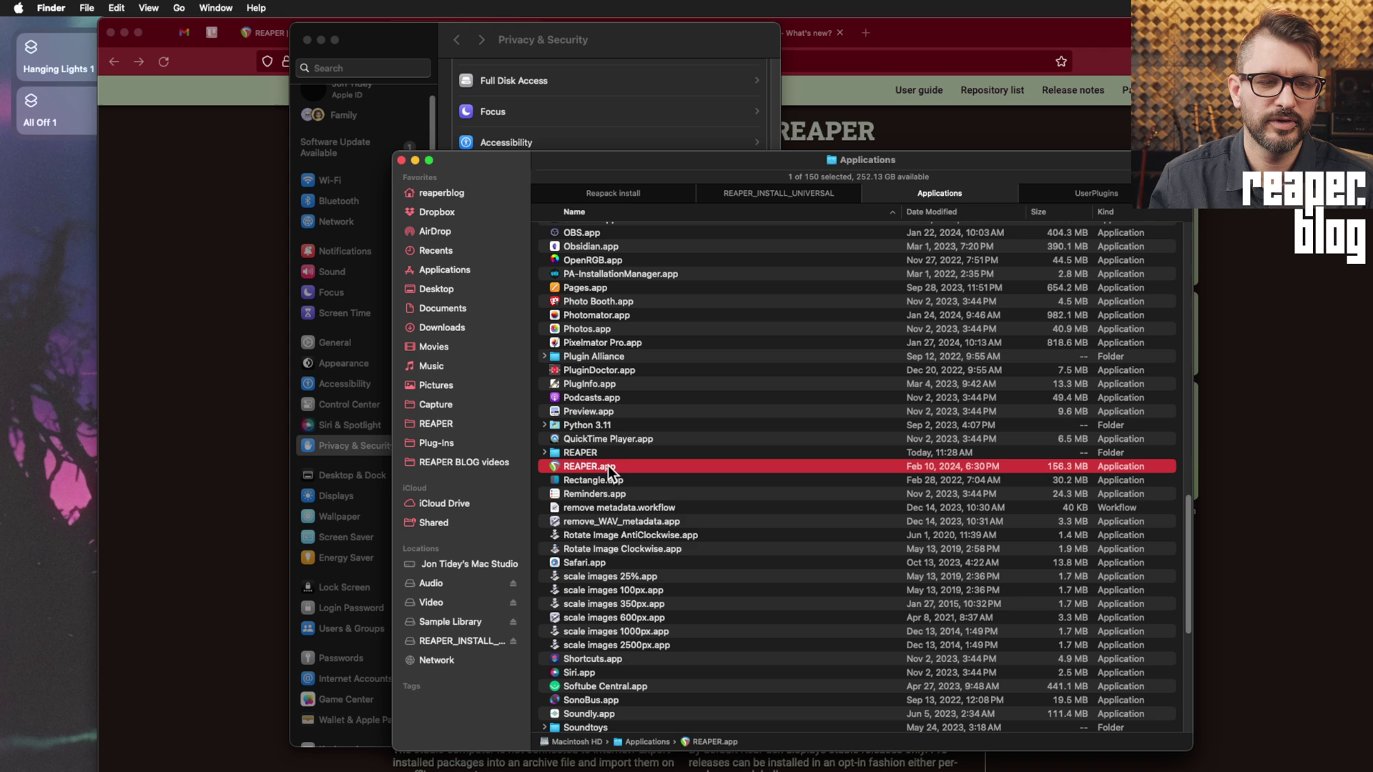
# Relaunch REAPER.app from Applications and cancel its VST plugin scan
pyautogui.rightClick(608, 466)
pyautogui.click(650, 474)
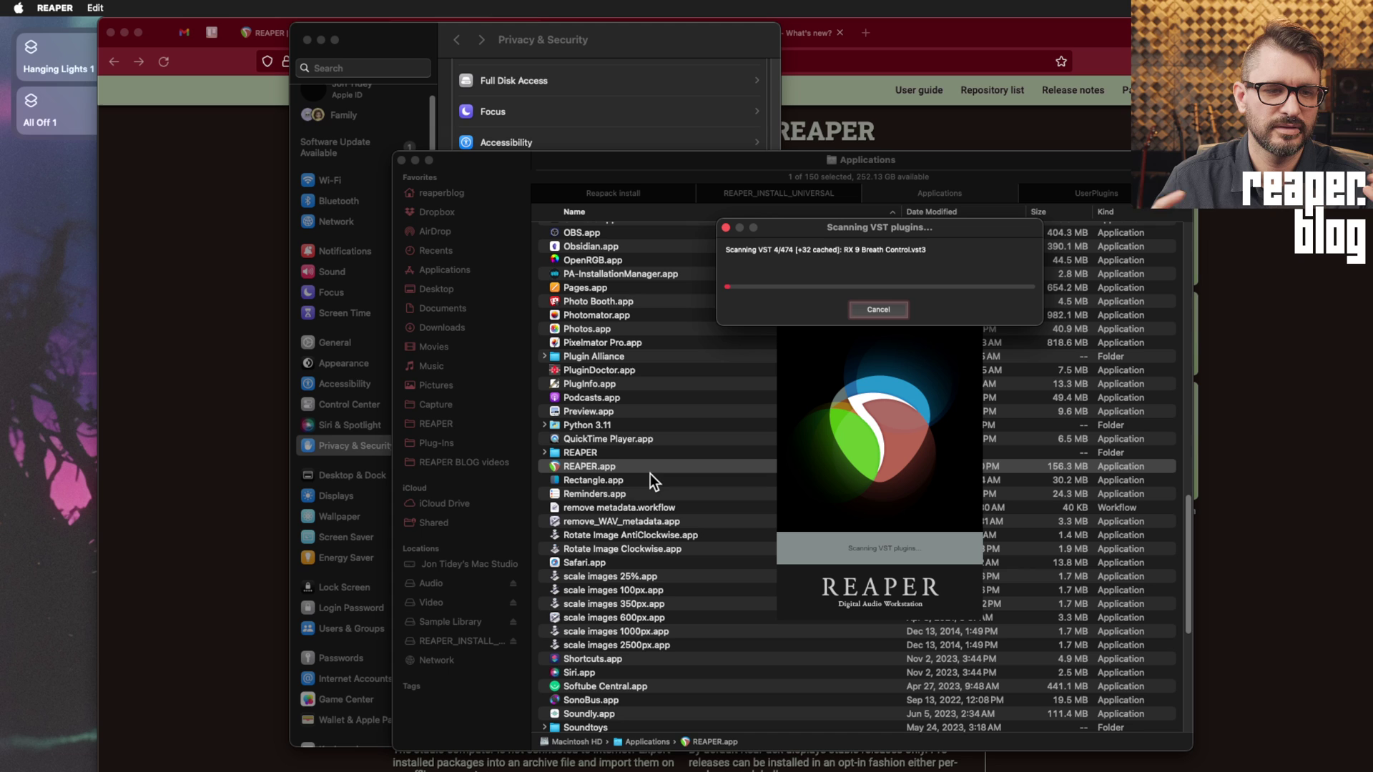
pyautogui.click(884, 313)
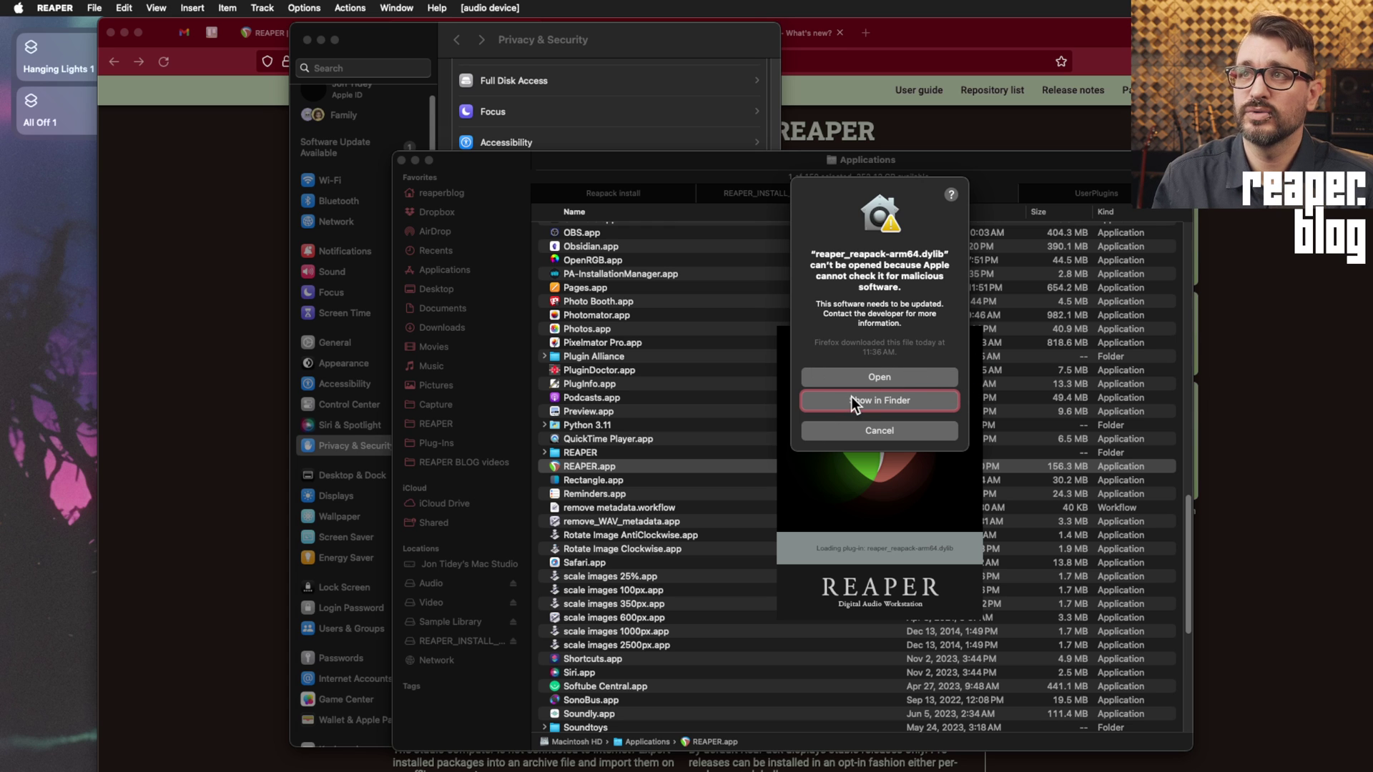
# Approve opening the ReaPack dylib and centre the Manage repositories window
pyautogui.click(922, 378)
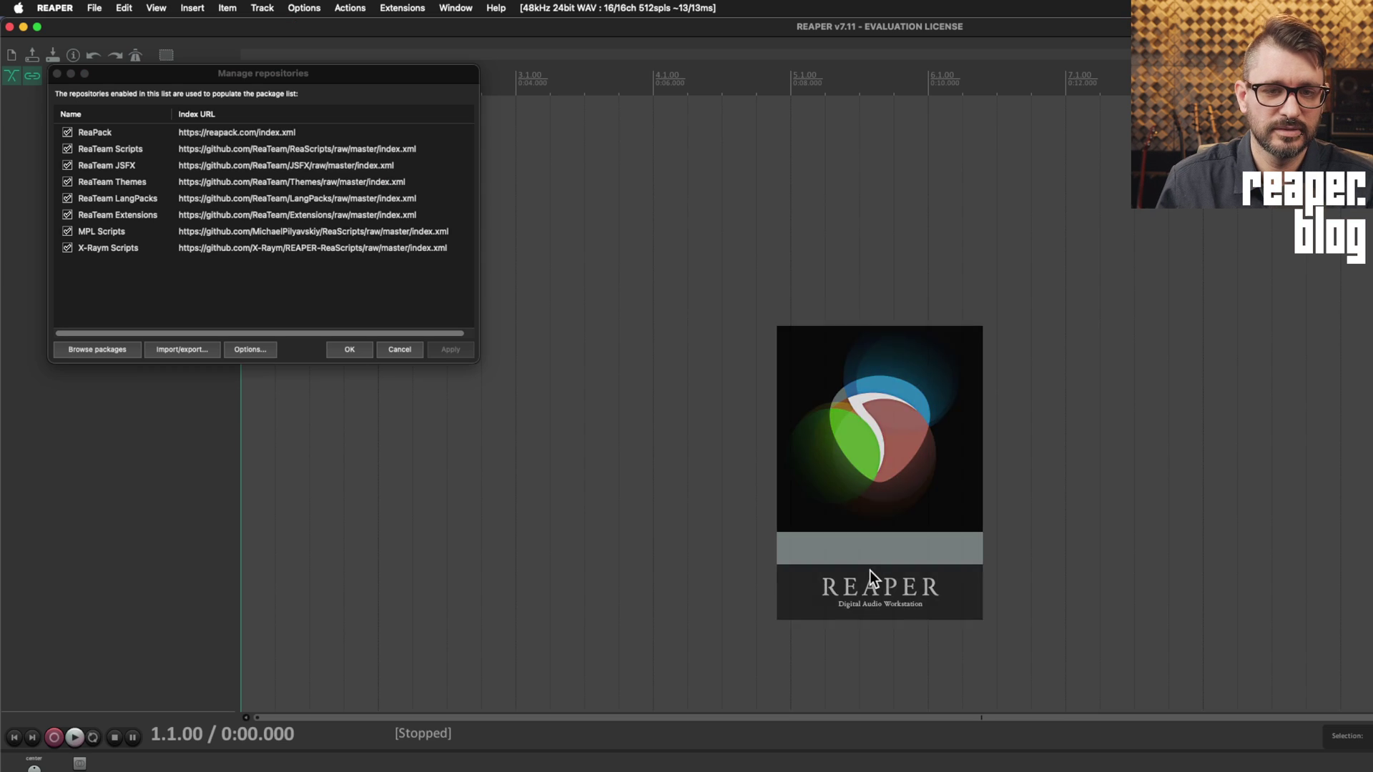
pyautogui.moveTo(390, 73); pyautogui.dragTo(681, 92)
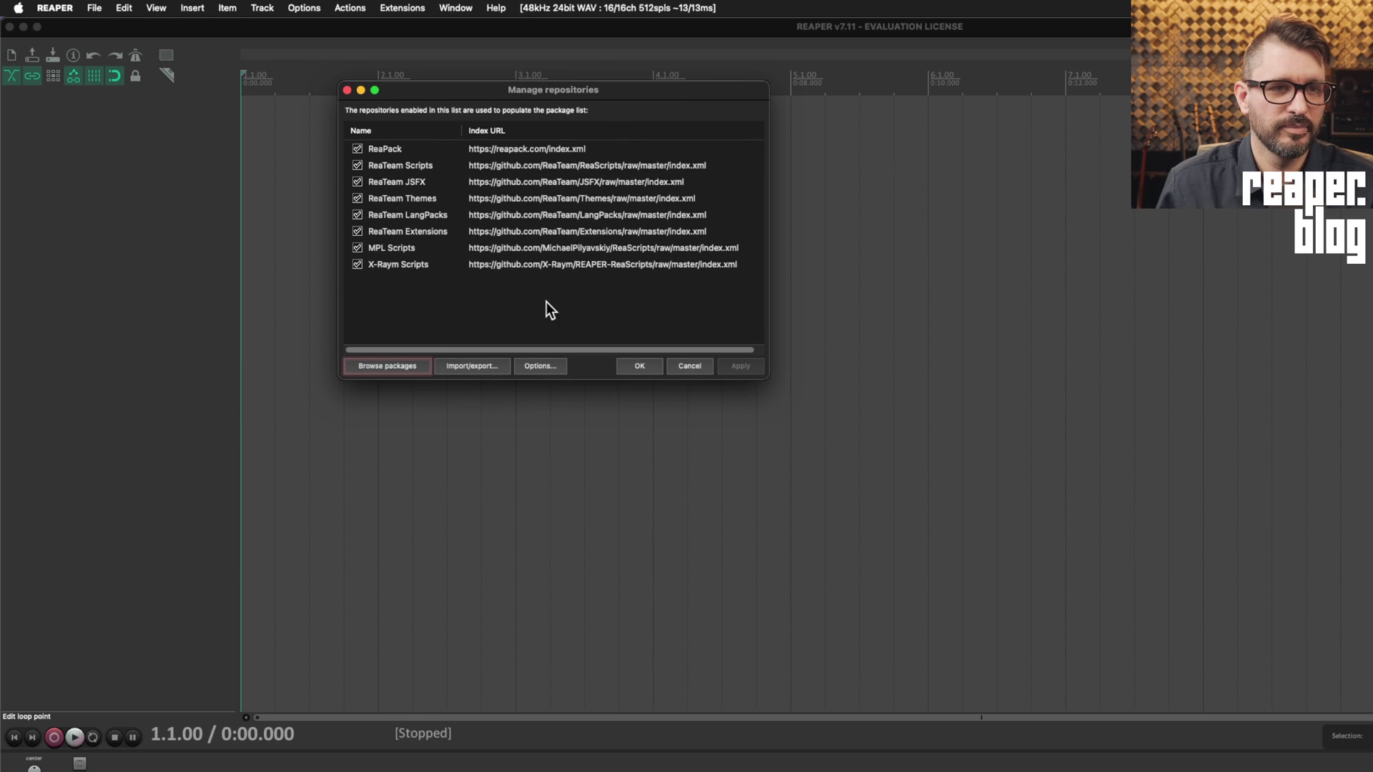
pyautogui.moveTo(573, 93); pyautogui.dragTo(580, 125)
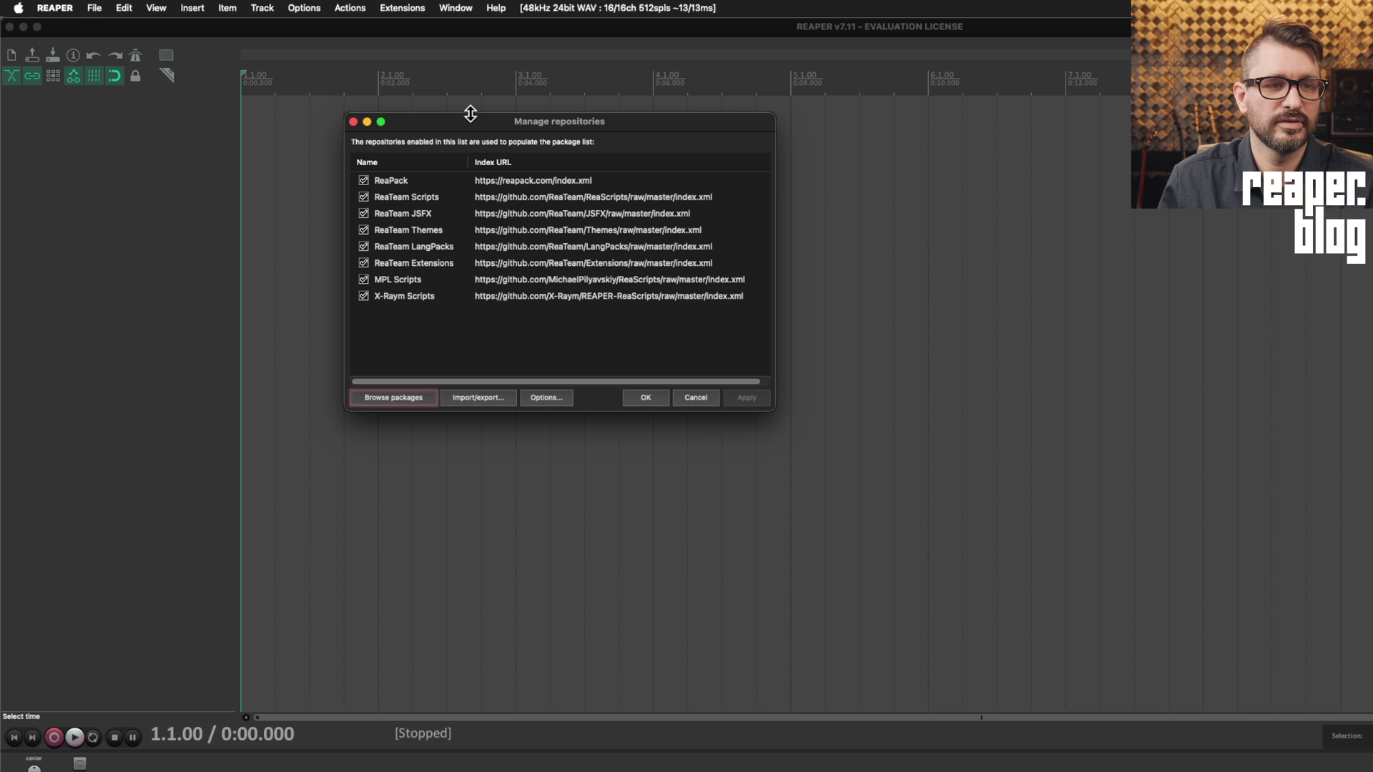
# Check the Extensions > ReaPack submenu, then select the ReaTeam Extensions repository
pyautogui.click(390, 7)
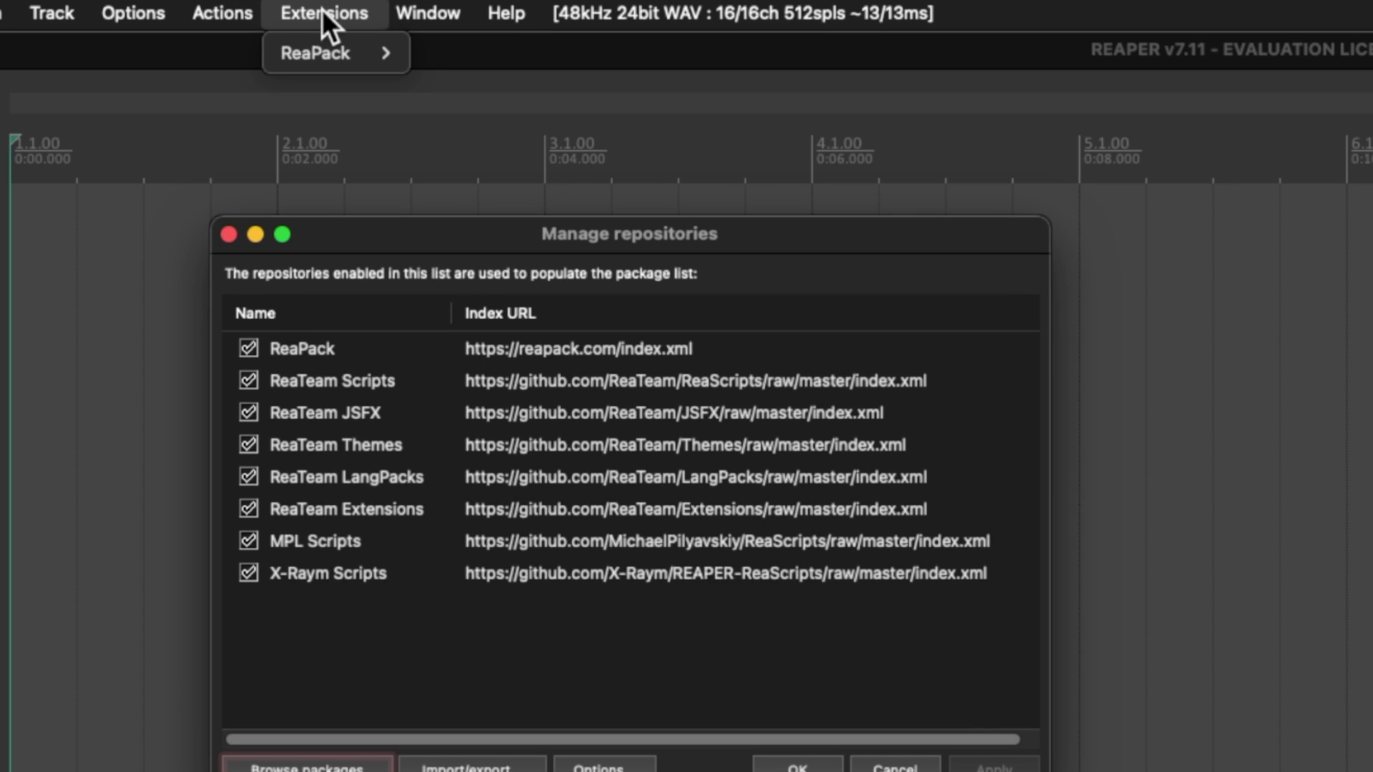
pyautogui.moveTo(361, 55)
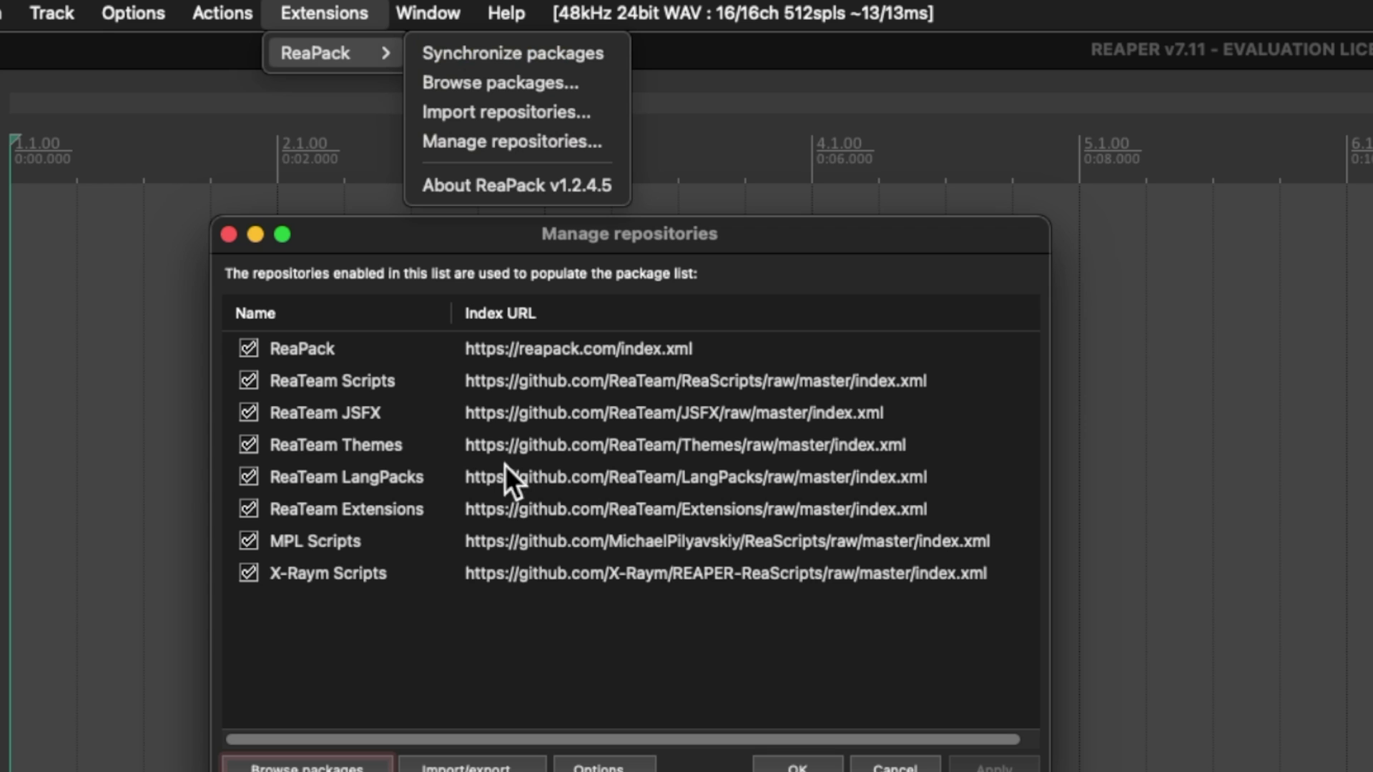
pyautogui.click(477, 629)
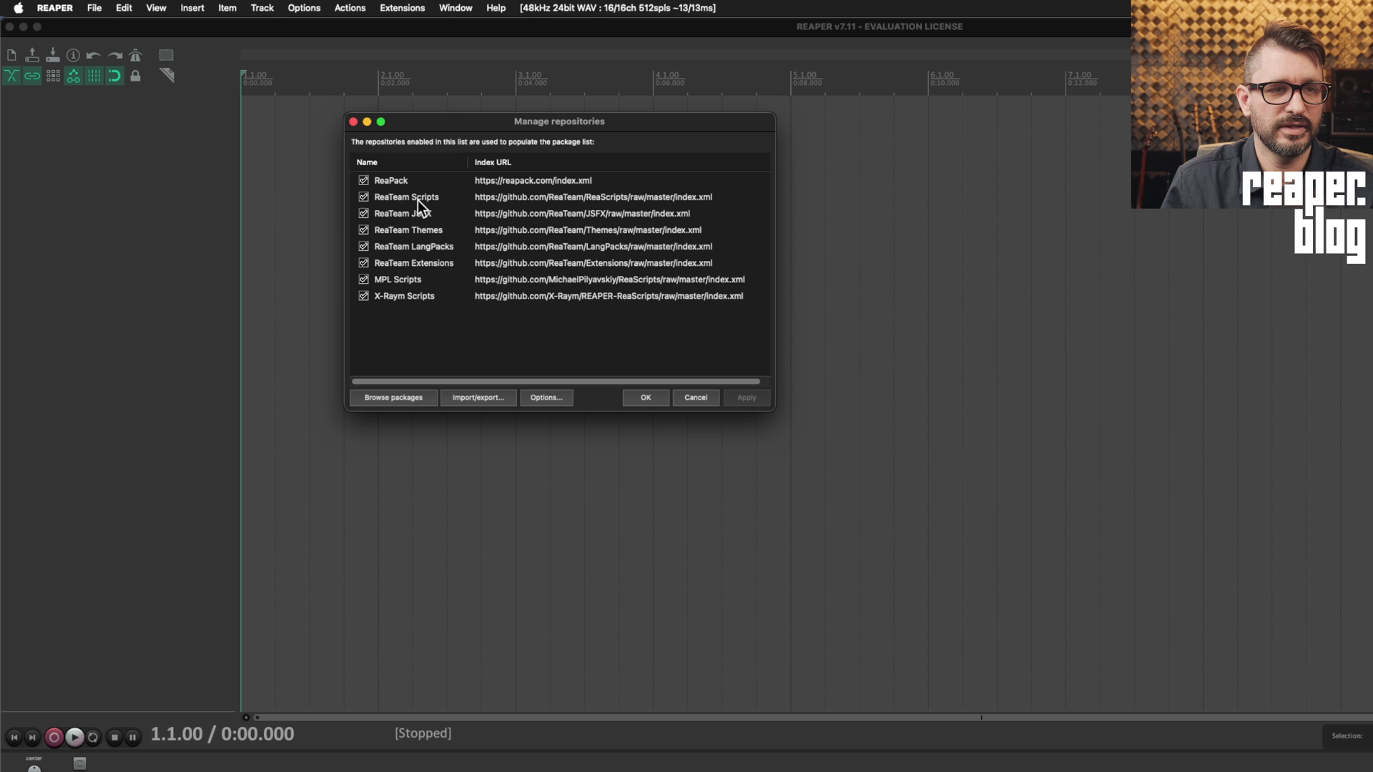
pyautogui.click(416, 265)
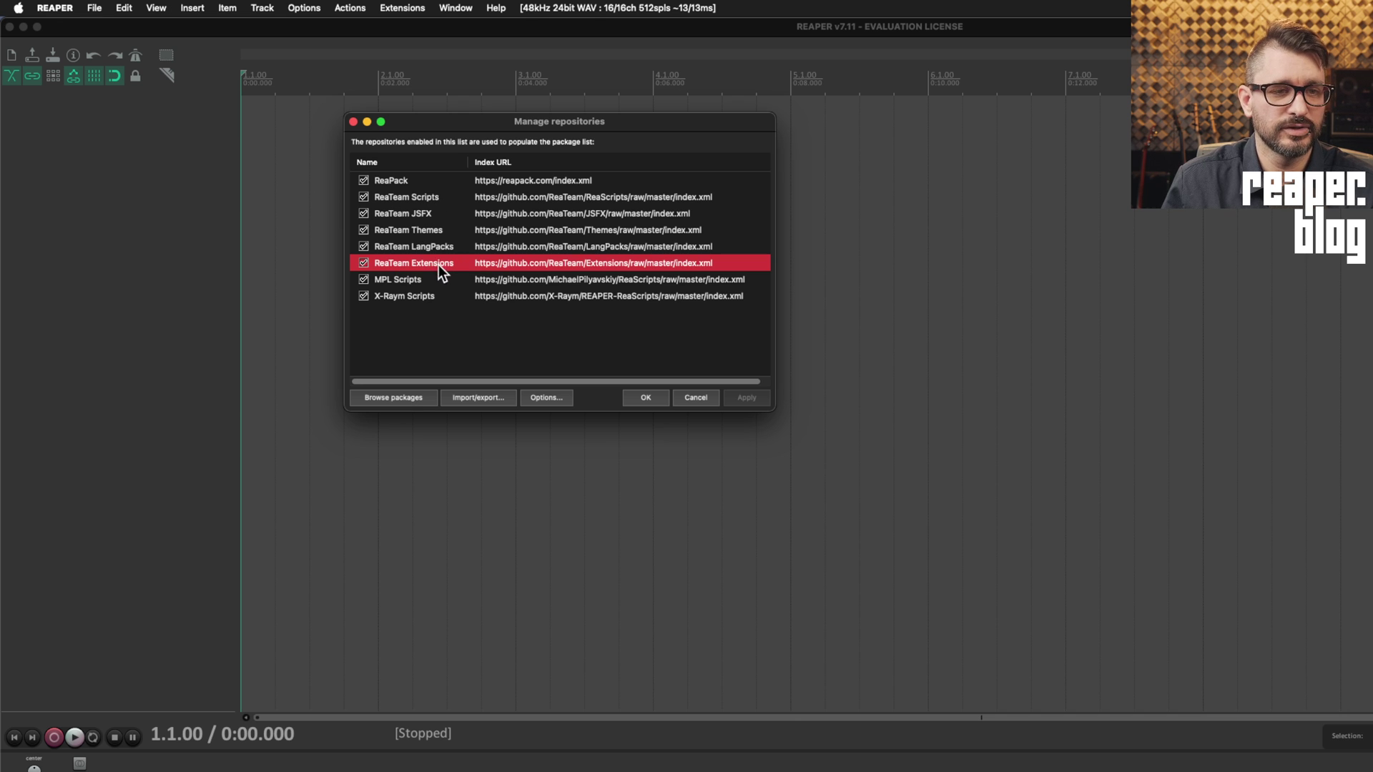
# Refresh the ReaTeam Extensions repository and filter the package list to extensions only
pyautogui.rightClick(439, 265)
pyautogui.click(465, 273)
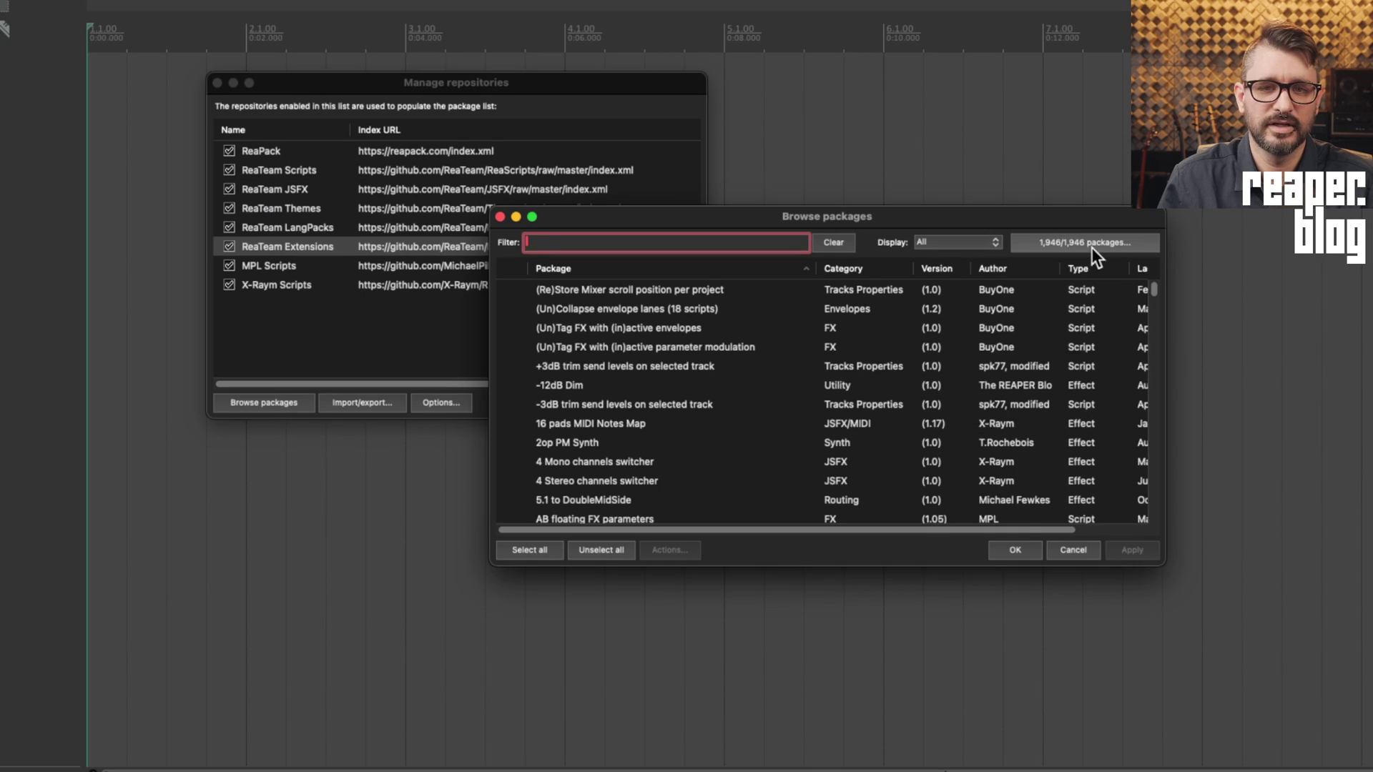
pyautogui.click(1091, 247)
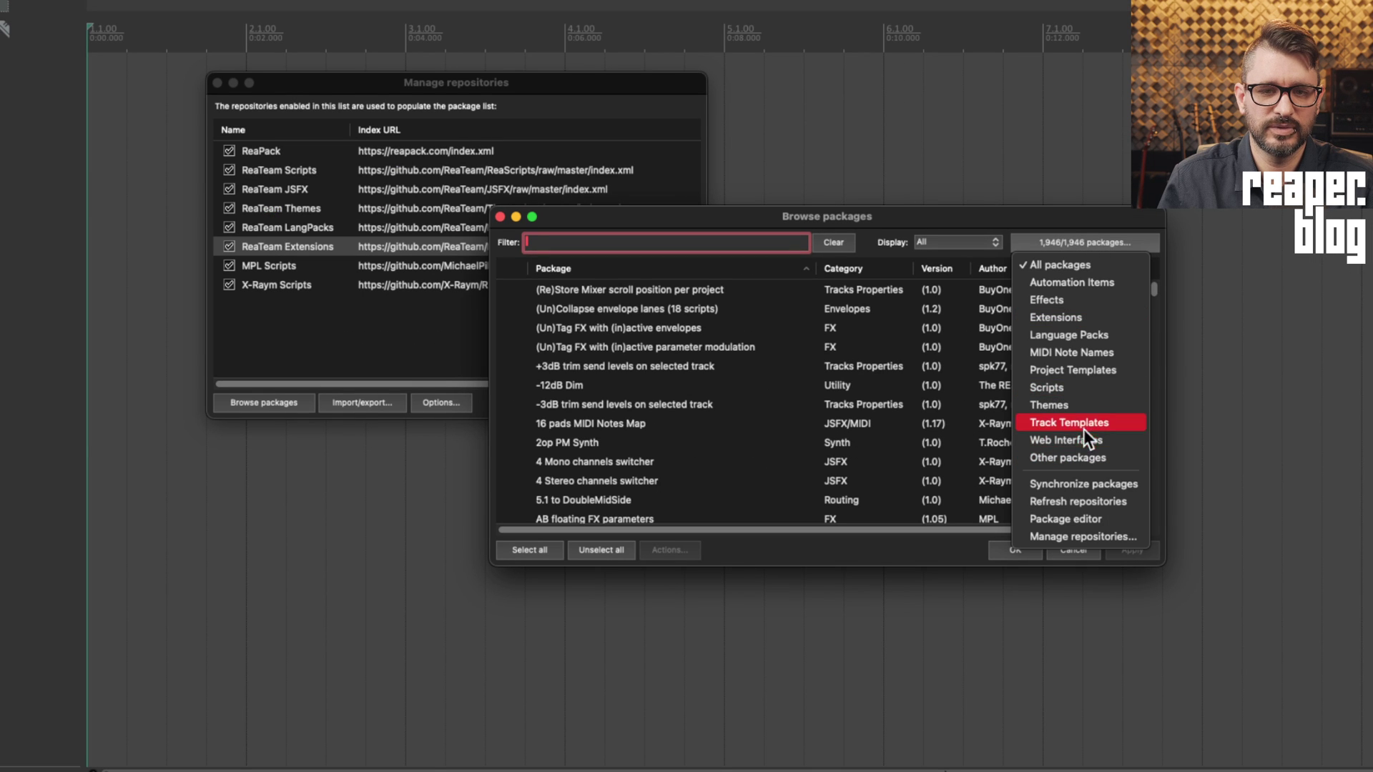
pyautogui.click(1064, 318)
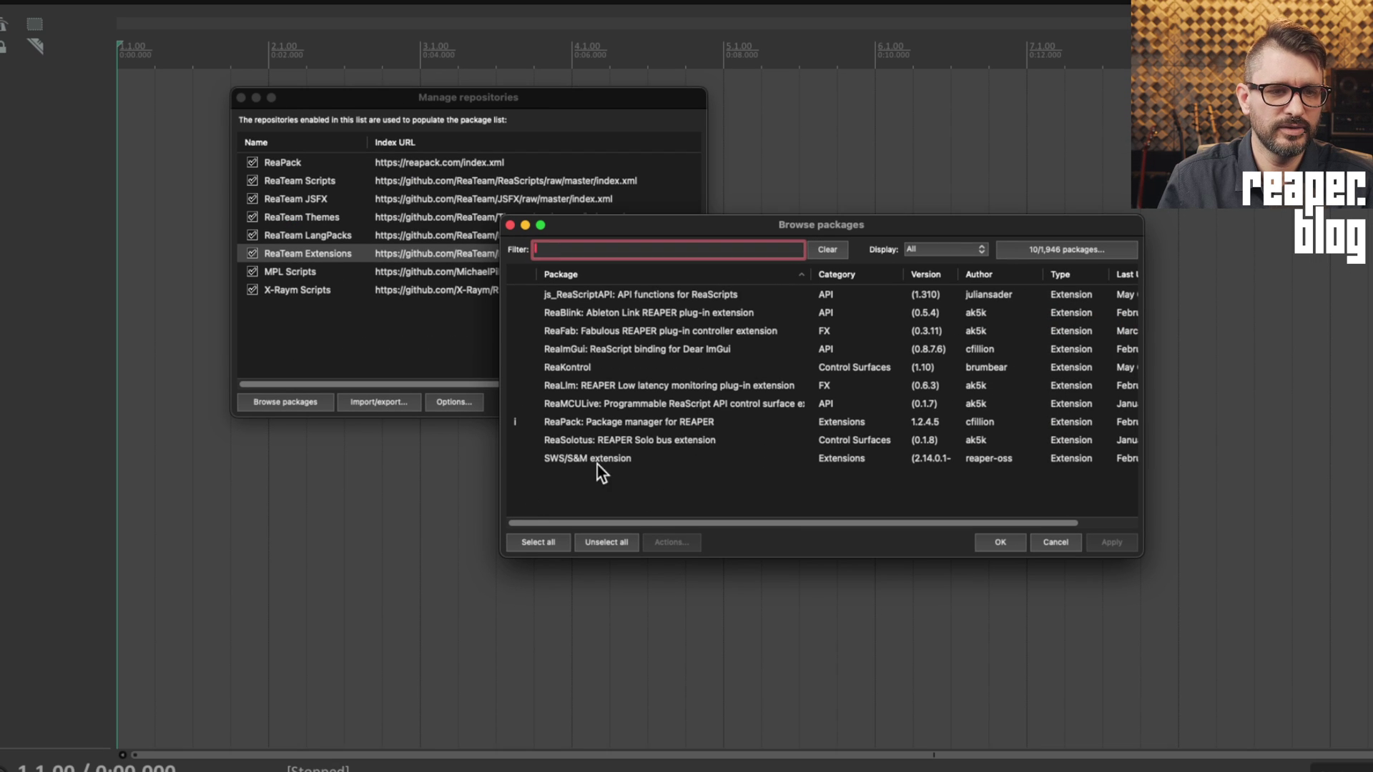
# Install SWS/S&M 2.14.0.1-beta and acknowledge the restart-required notice
pyautogui.click(597, 459)
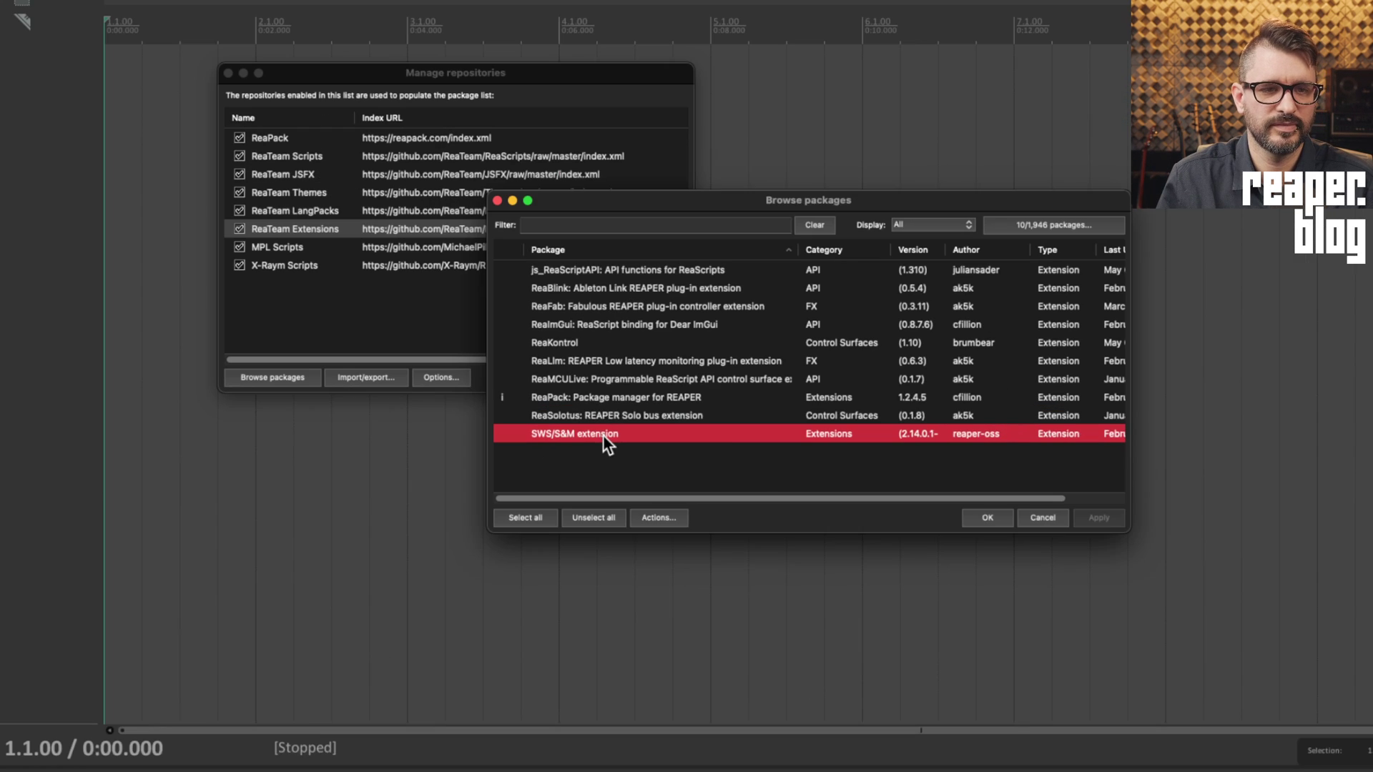
pyautogui.rightClick(603, 433)
pyautogui.moveTo(660, 461)
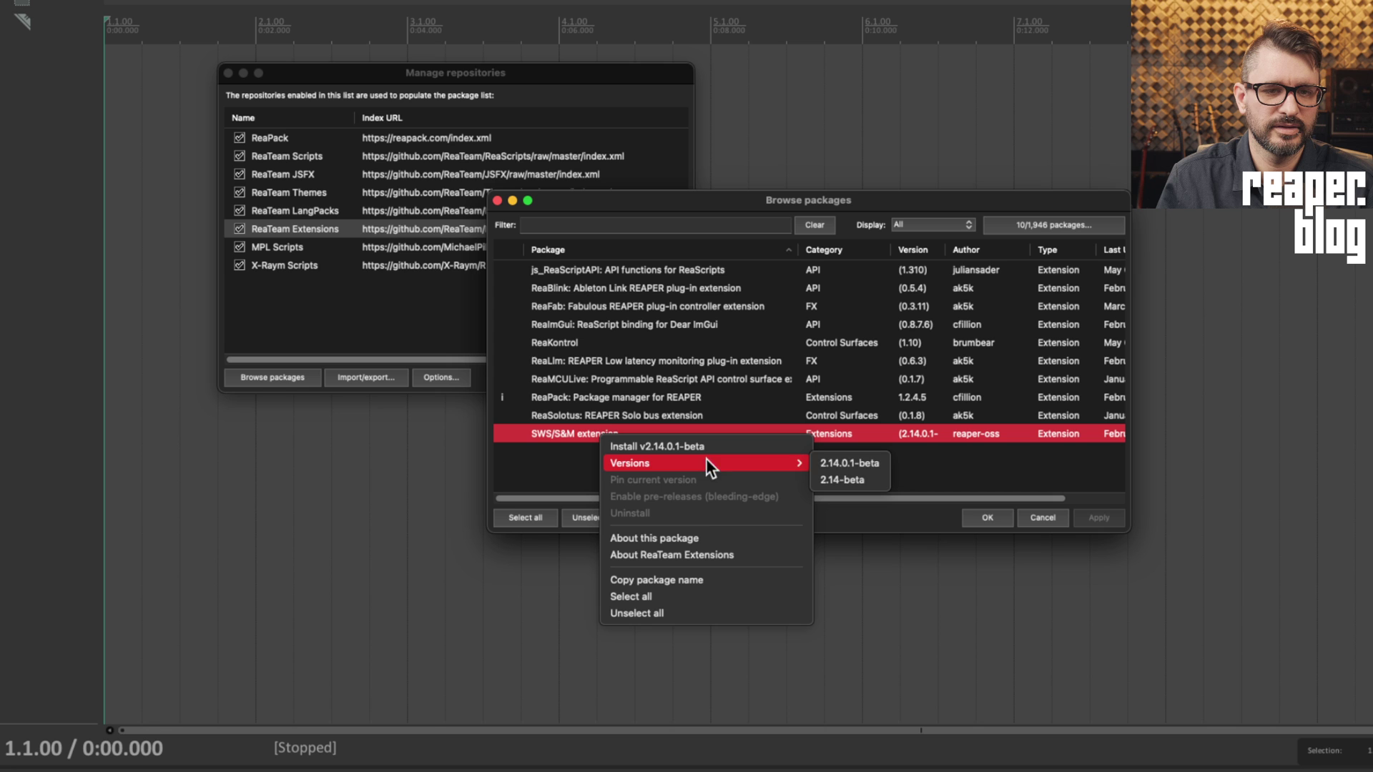
pyautogui.click(865, 466)
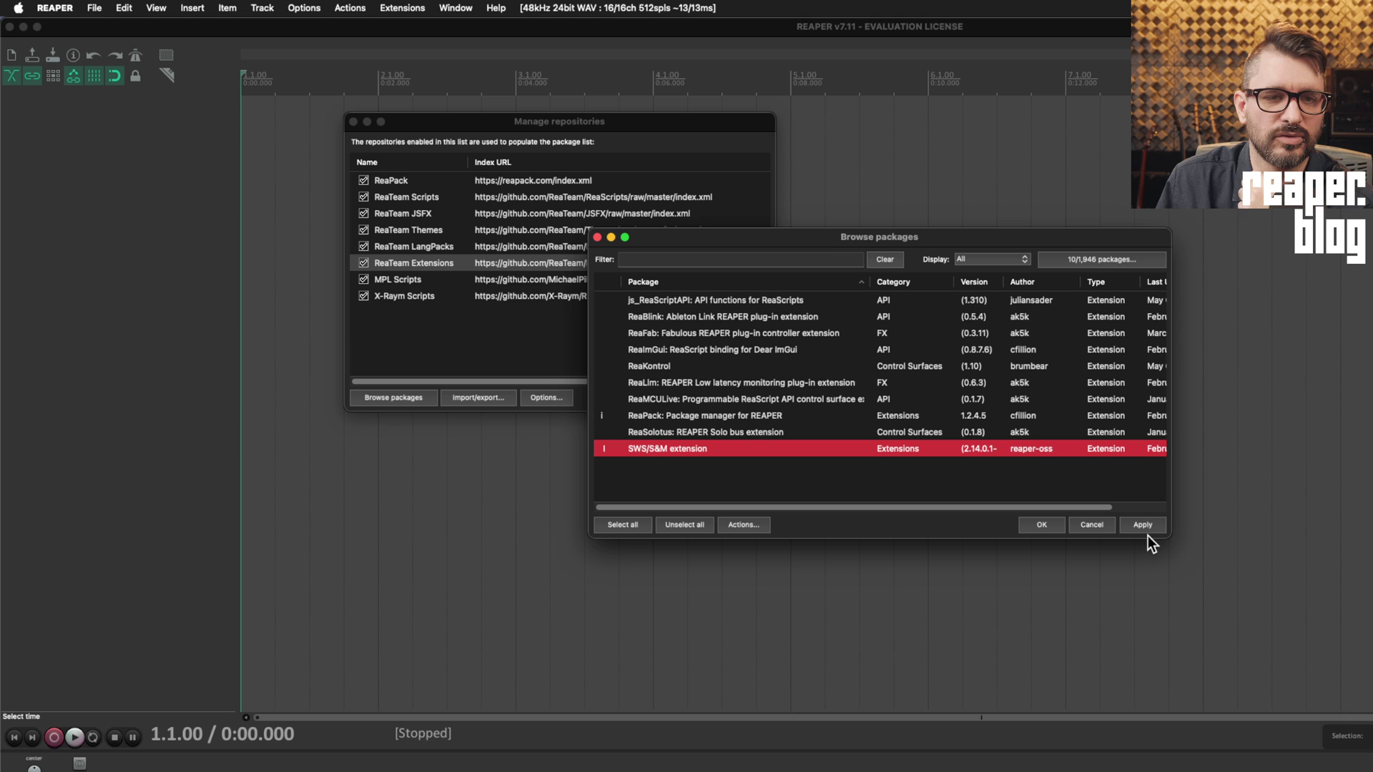
pyautogui.click(1143, 527)
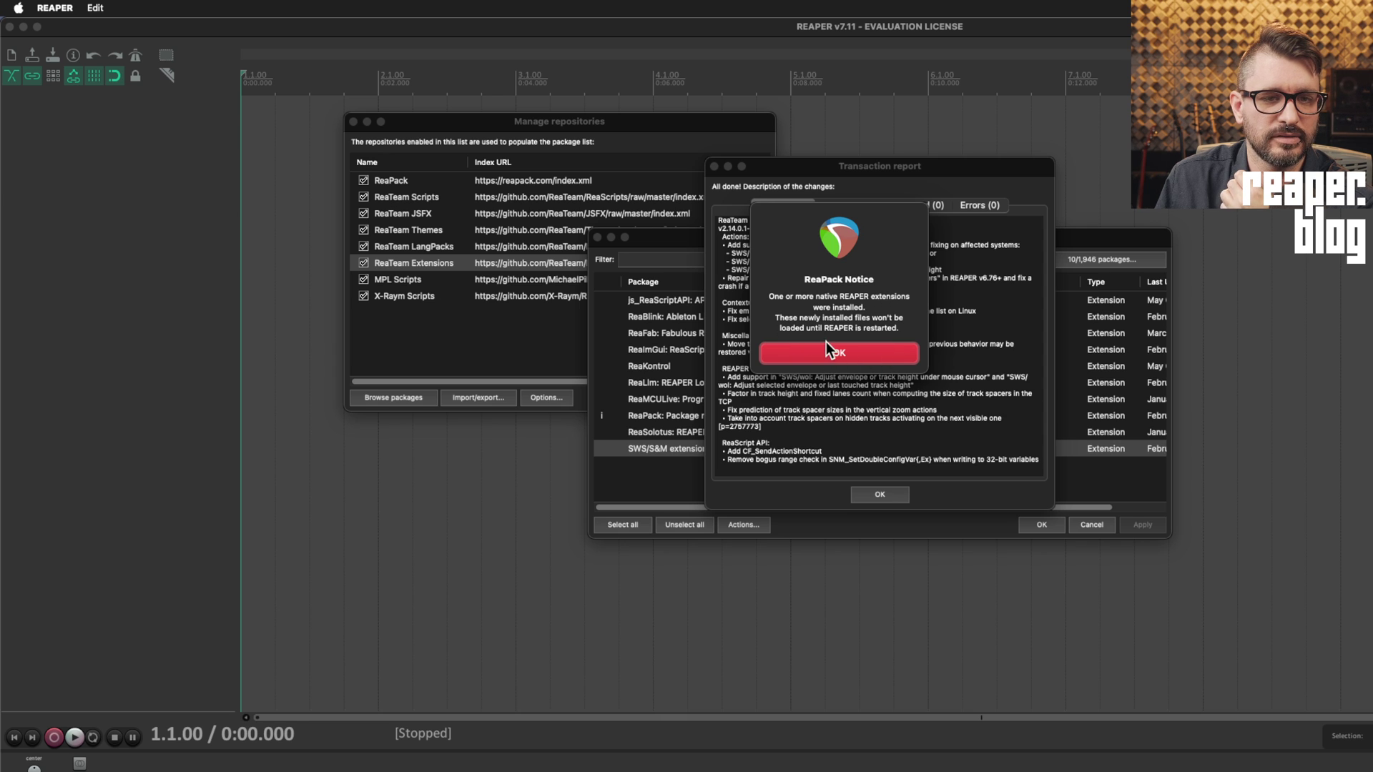
pyautogui.click(846, 354)
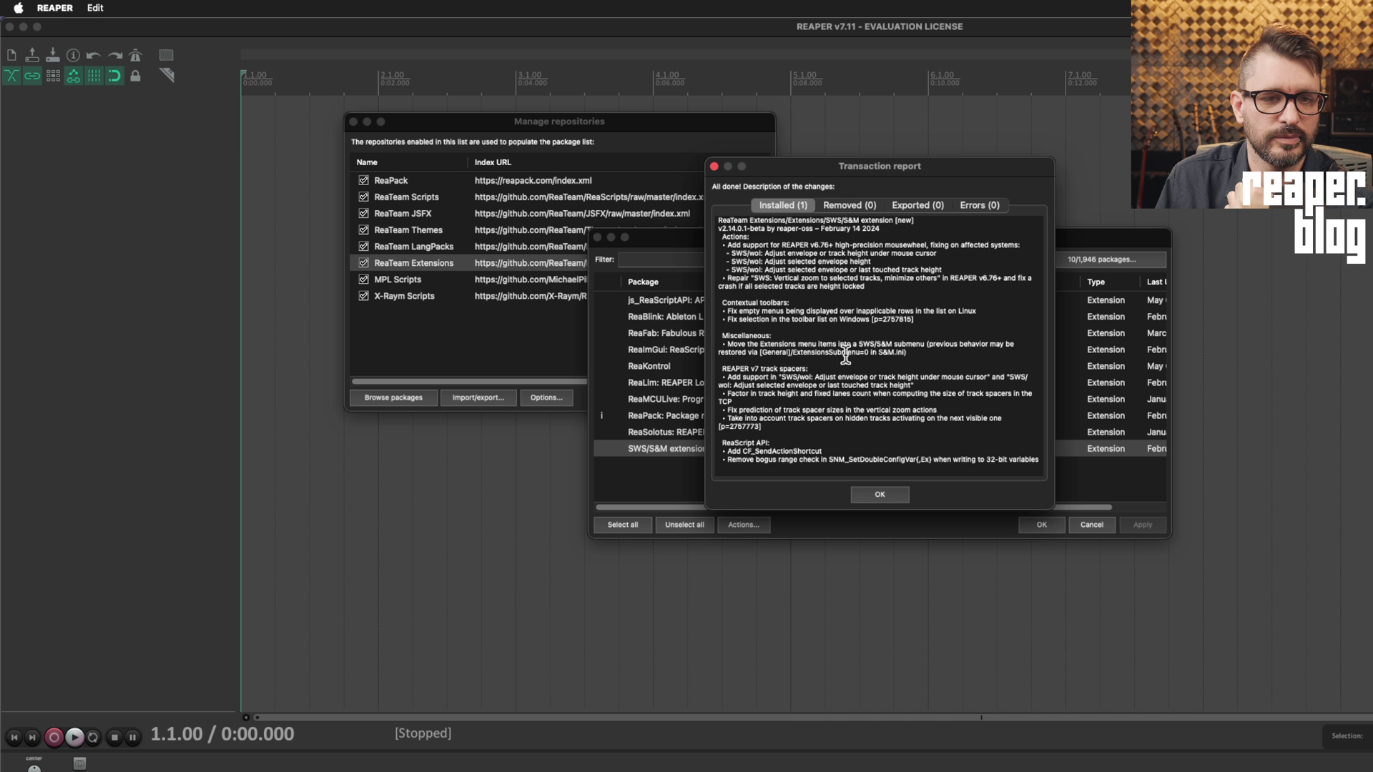
# Close the transaction report, Browse packages and Manage repositories windows
pyautogui.click(880, 494)
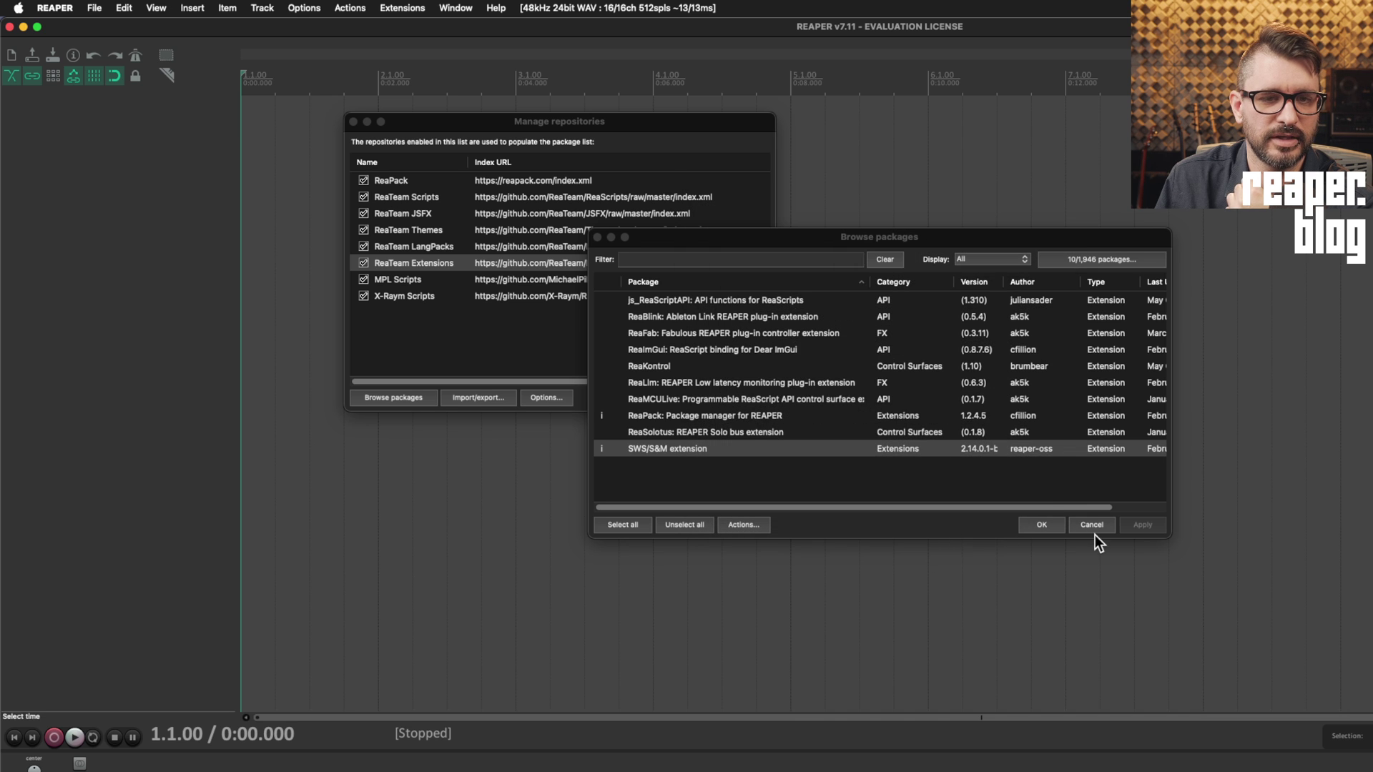
pyautogui.click(1041, 525)
pyautogui.click(645, 397)
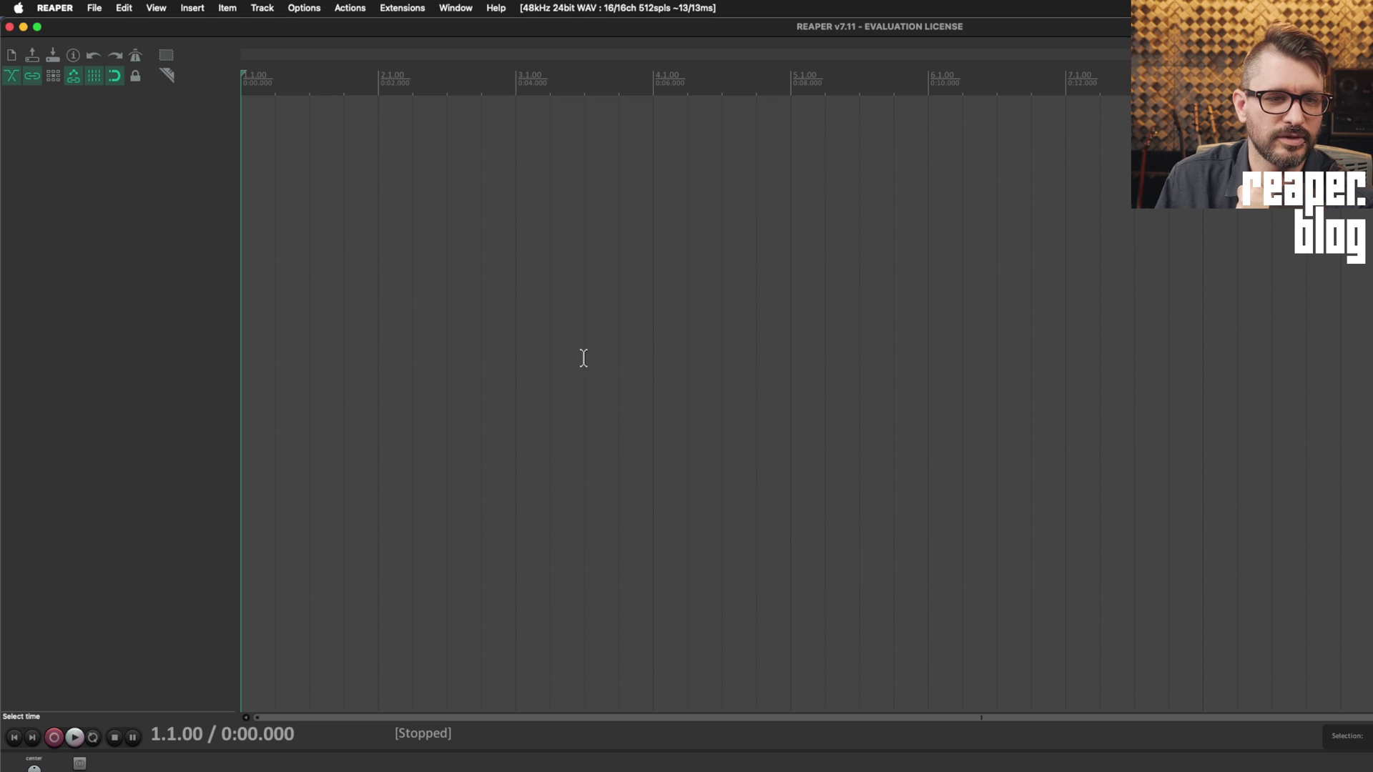
pyautogui.click(584, 358)
# Quit REAPER via the REAPER menu and relaunch it from Finder's Applications
pyautogui.click(91, 8)
pyautogui.moveTo(56, 8)
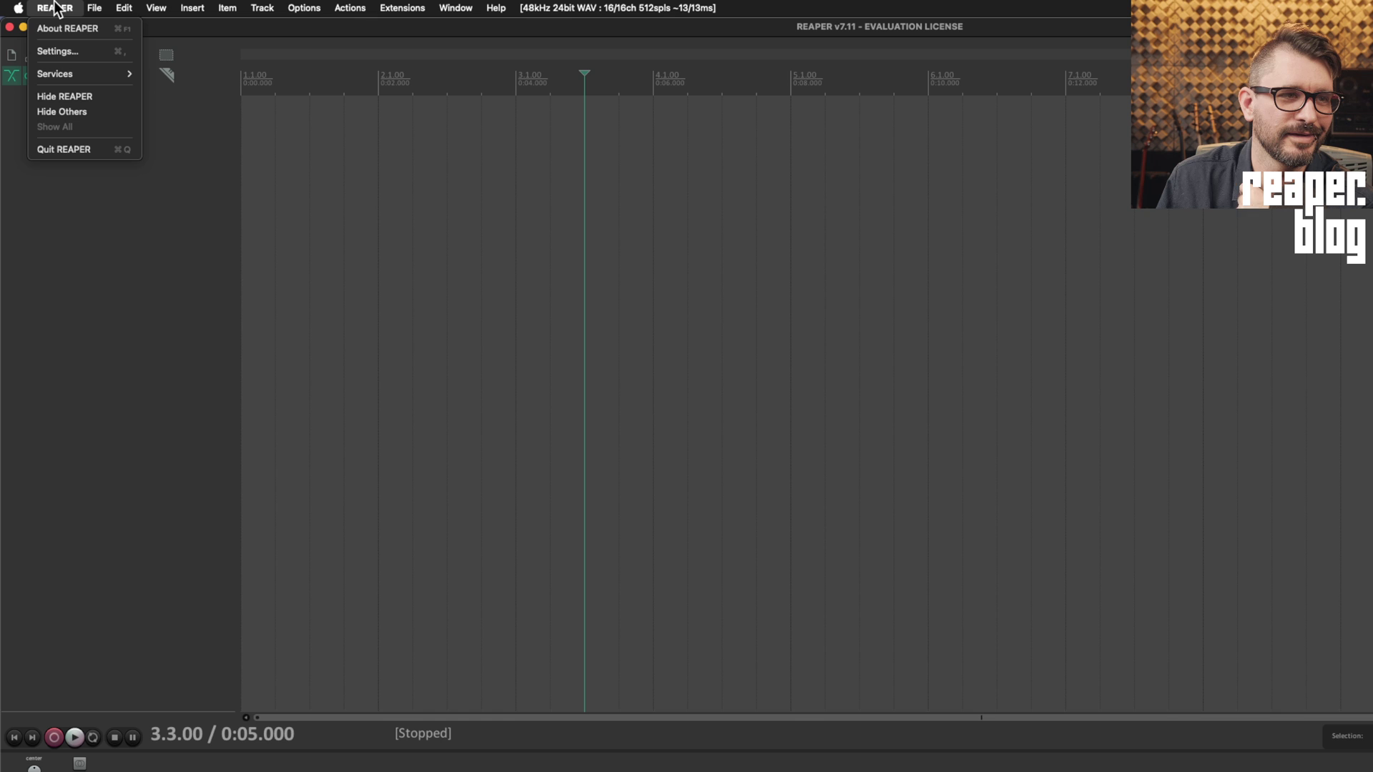
pyautogui.click(75, 150)
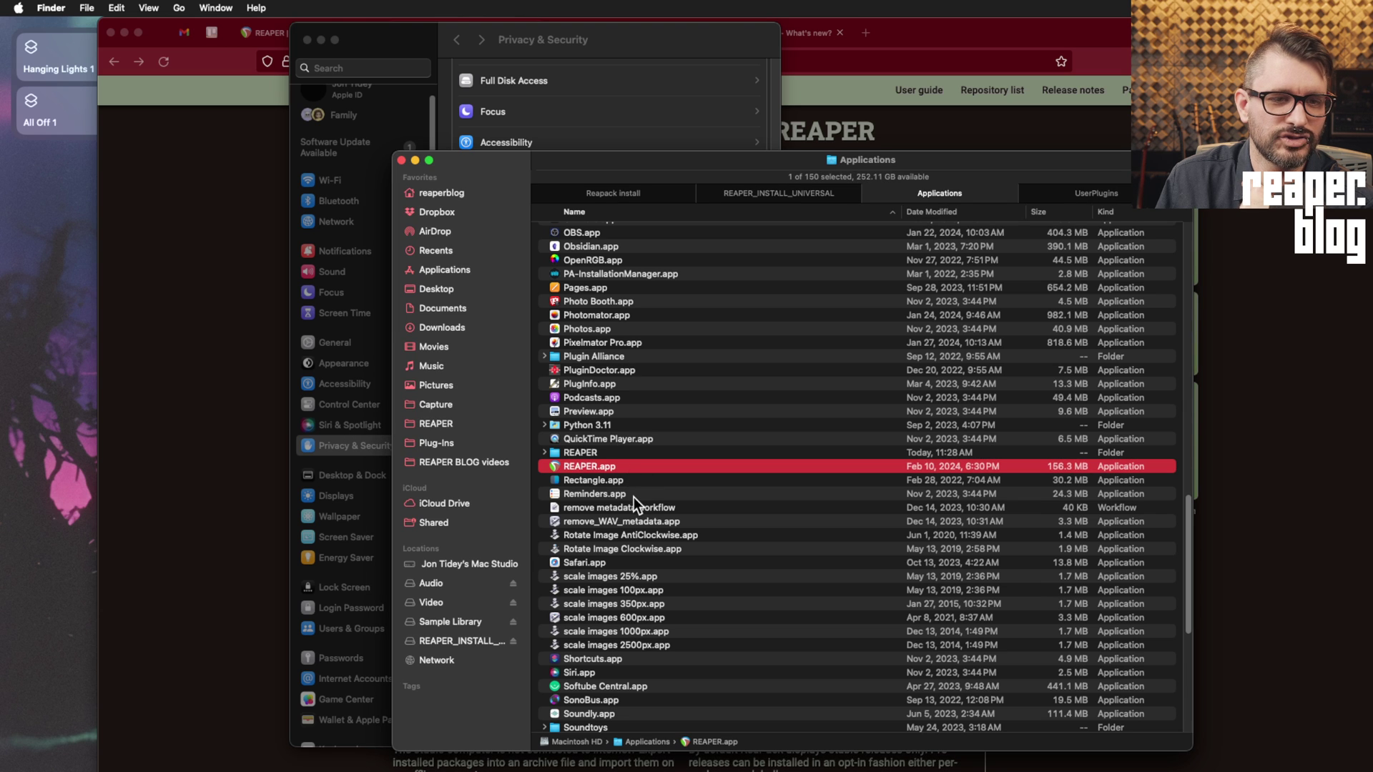
pyautogui.click(634, 497)
pyautogui.click(629, 469)
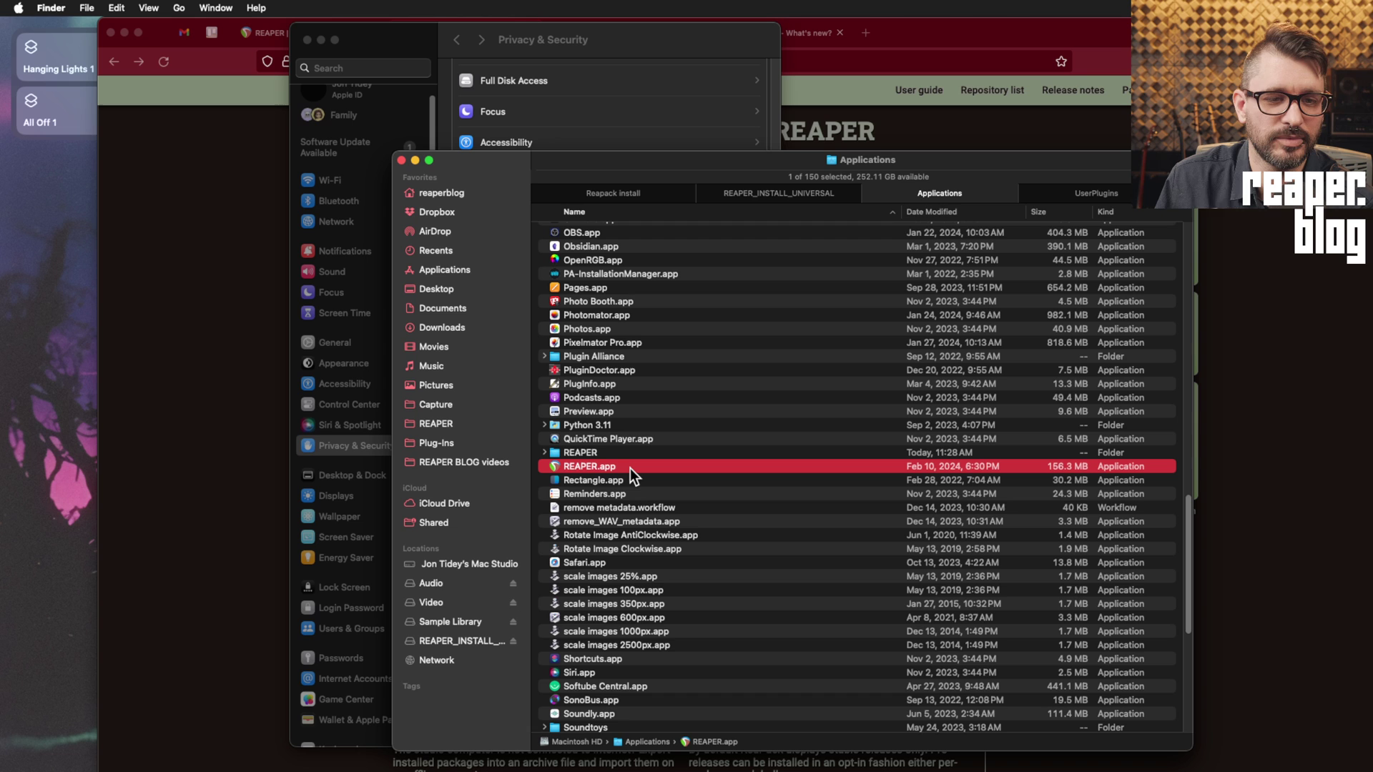
pyautogui.doubleClick(629, 469)
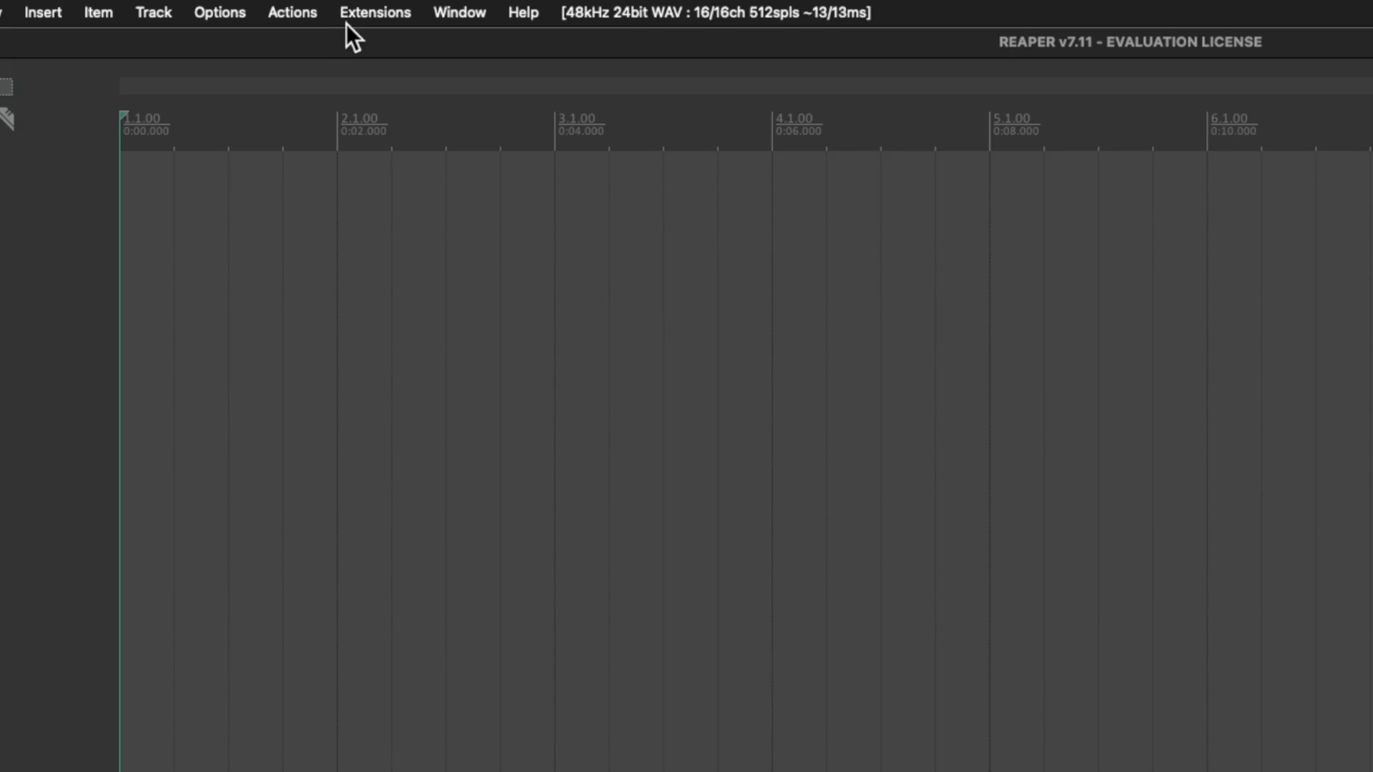
pyautogui.click(386, 8)
pyautogui.moveTo(384, 49)
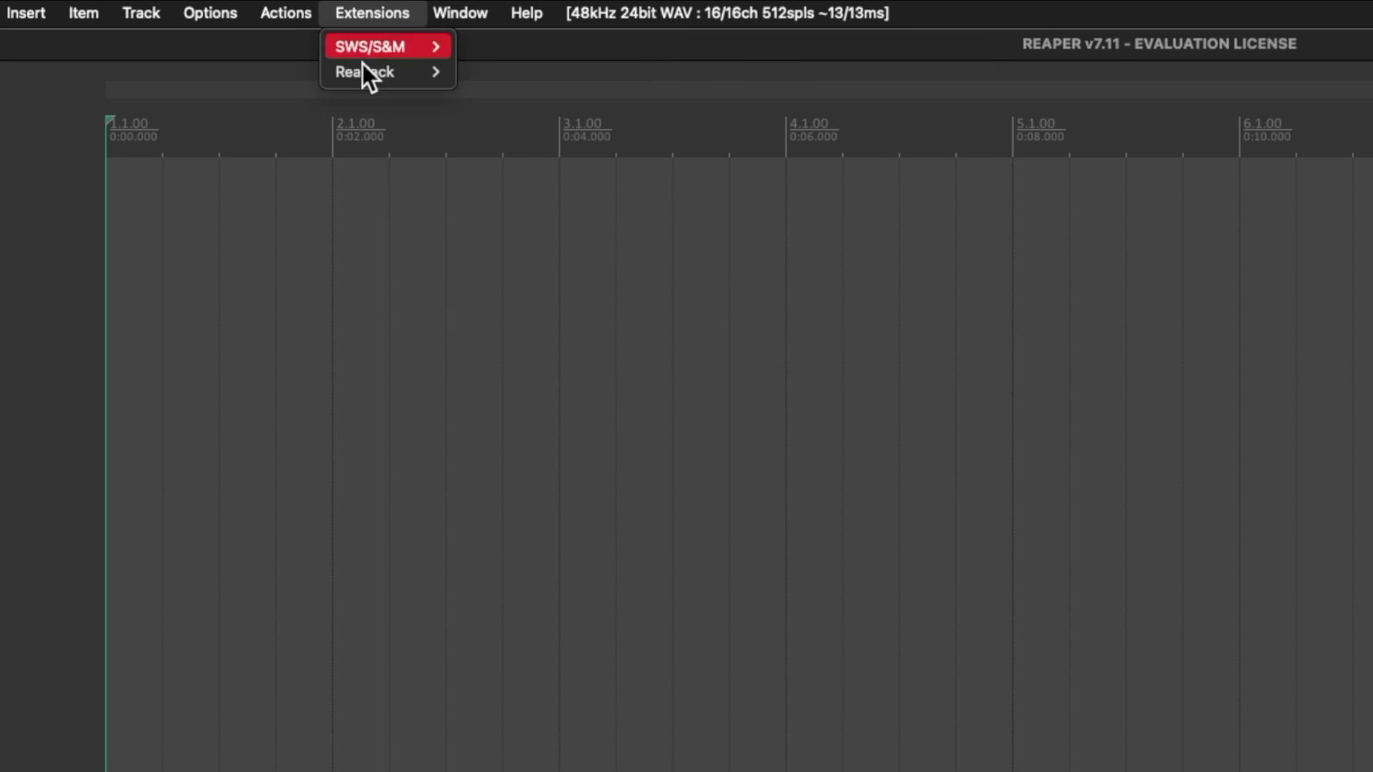
pyautogui.moveTo(393, 78)
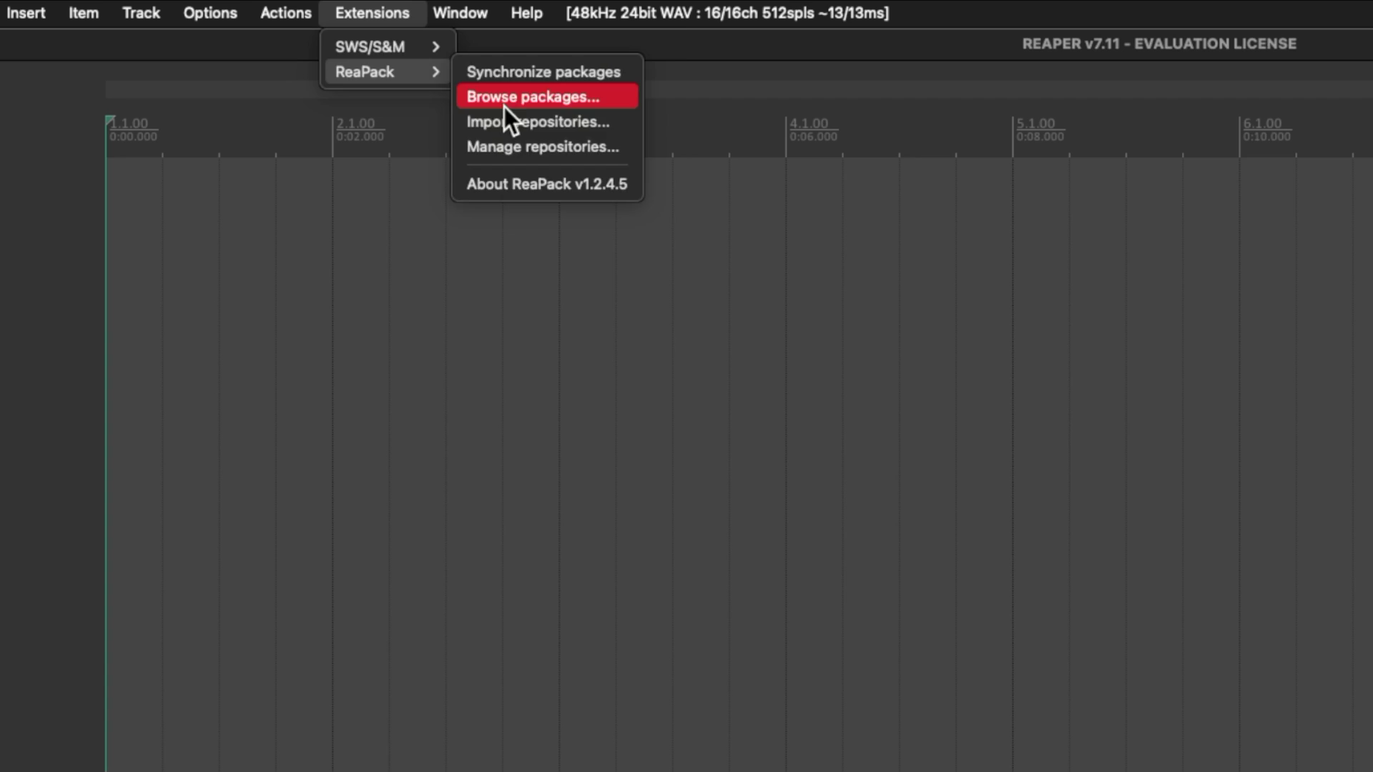
pyautogui.click(340, 349)
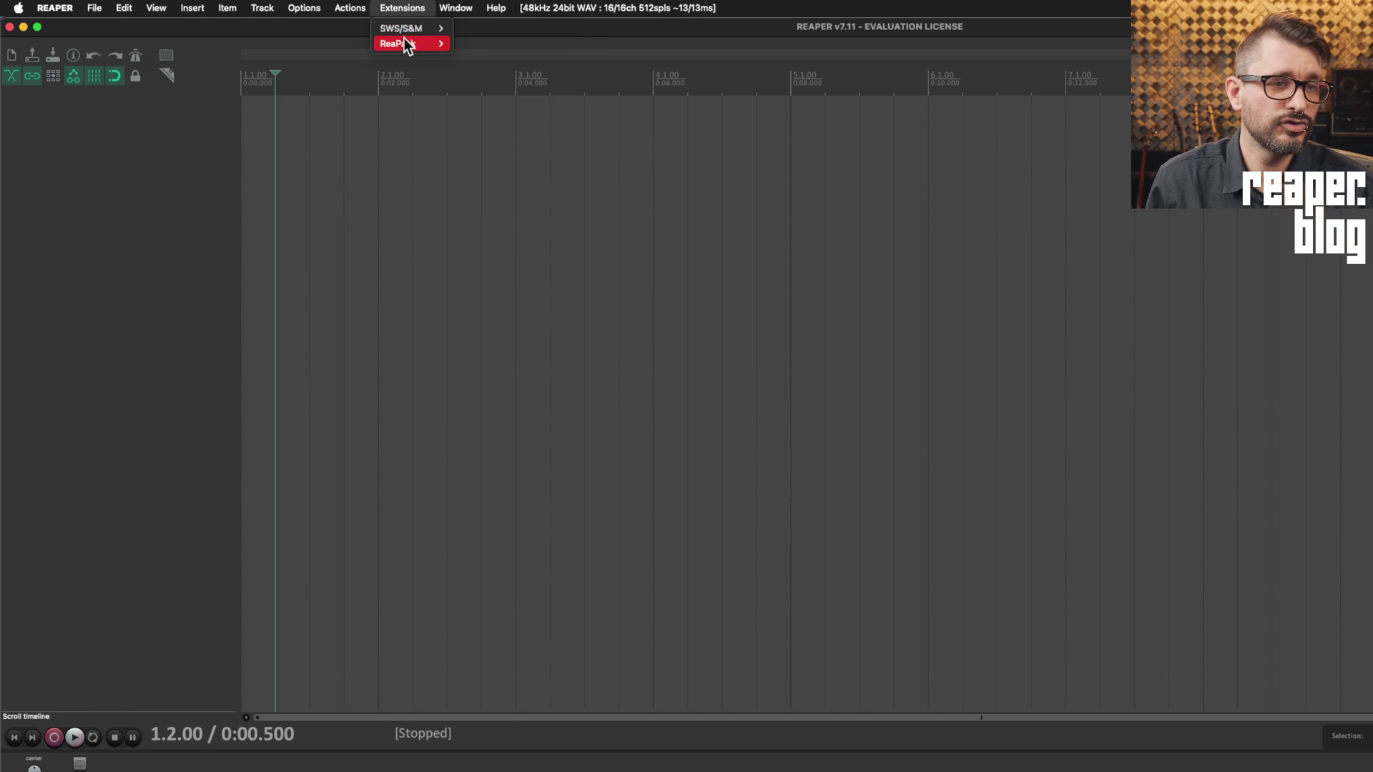
pyautogui.moveTo(405, 33)
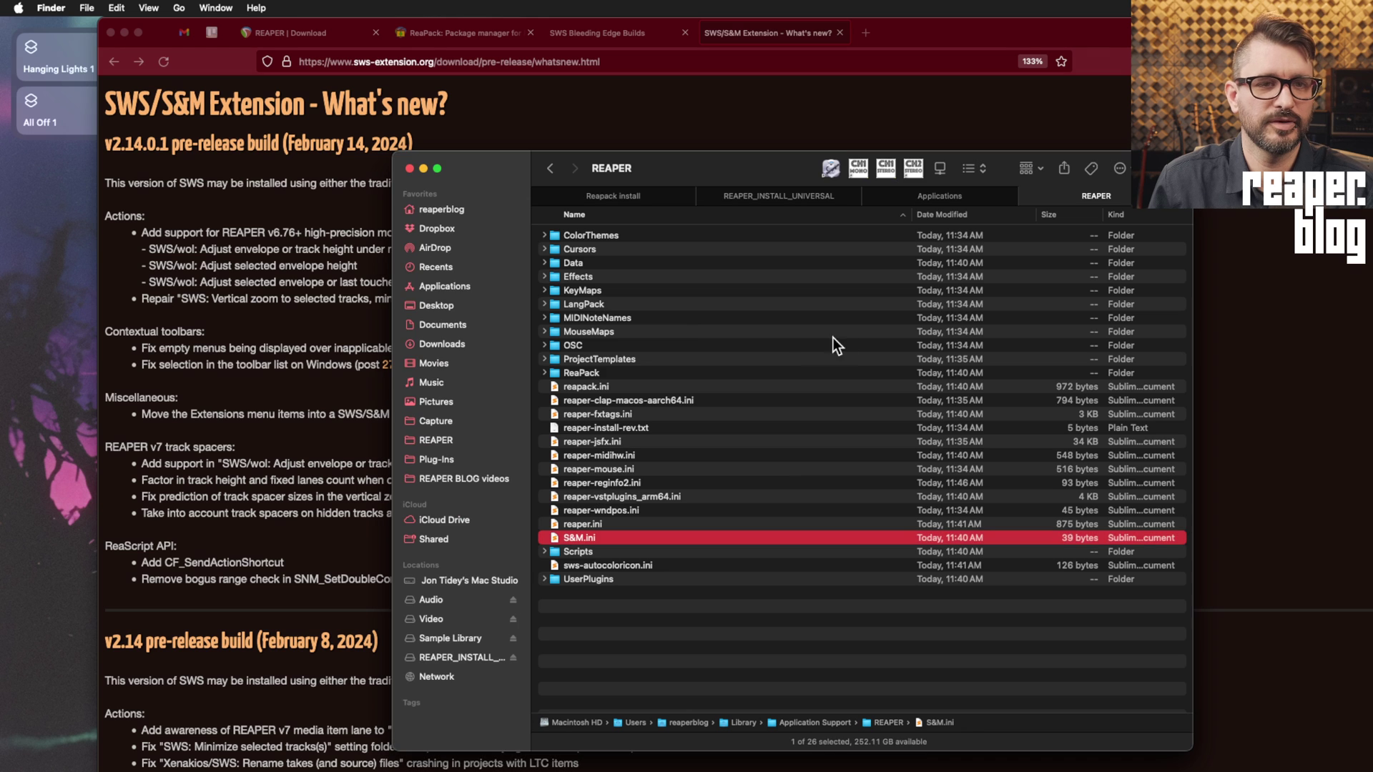
# Bring up the Open With options for S&M.ini in REAPER's resource folder
pyautogui.scroll(1, 787, 401)
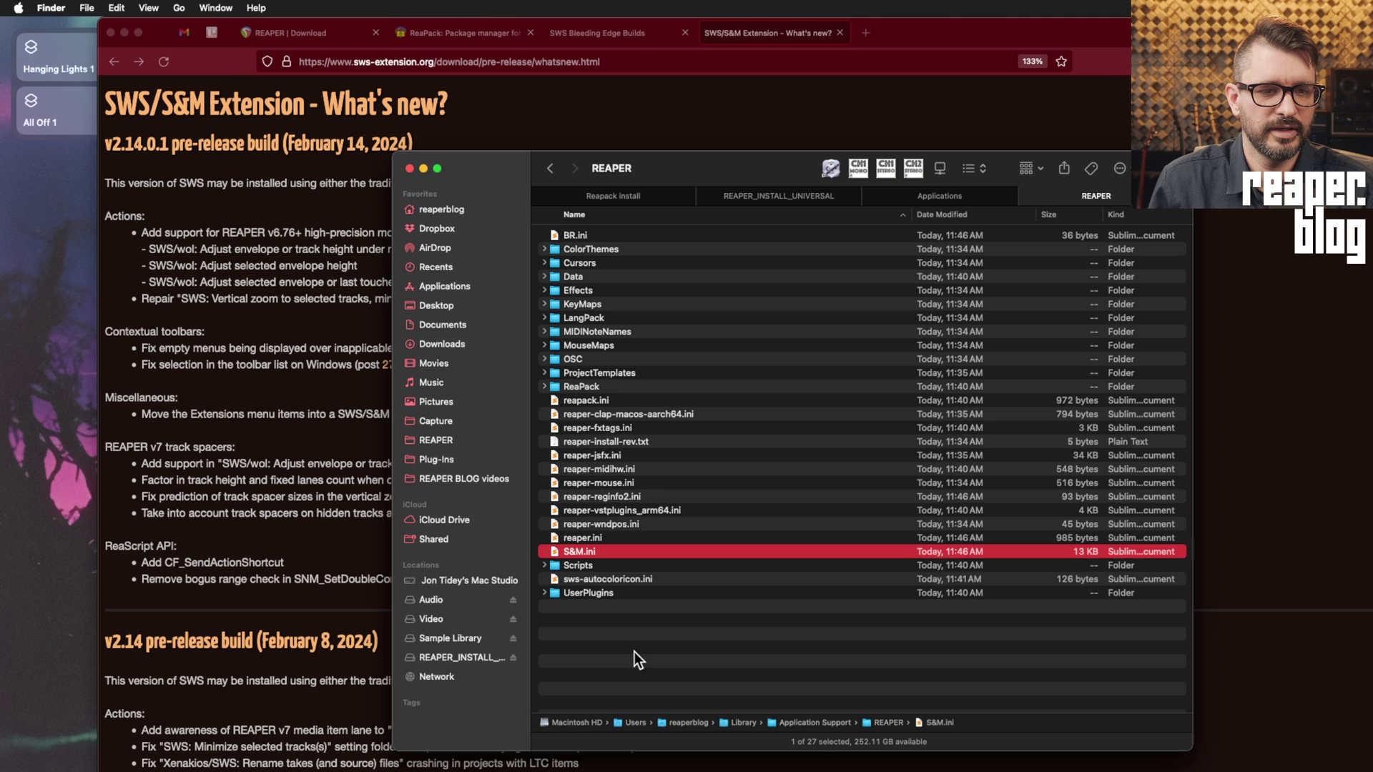
pyautogui.rightClick(605, 553)
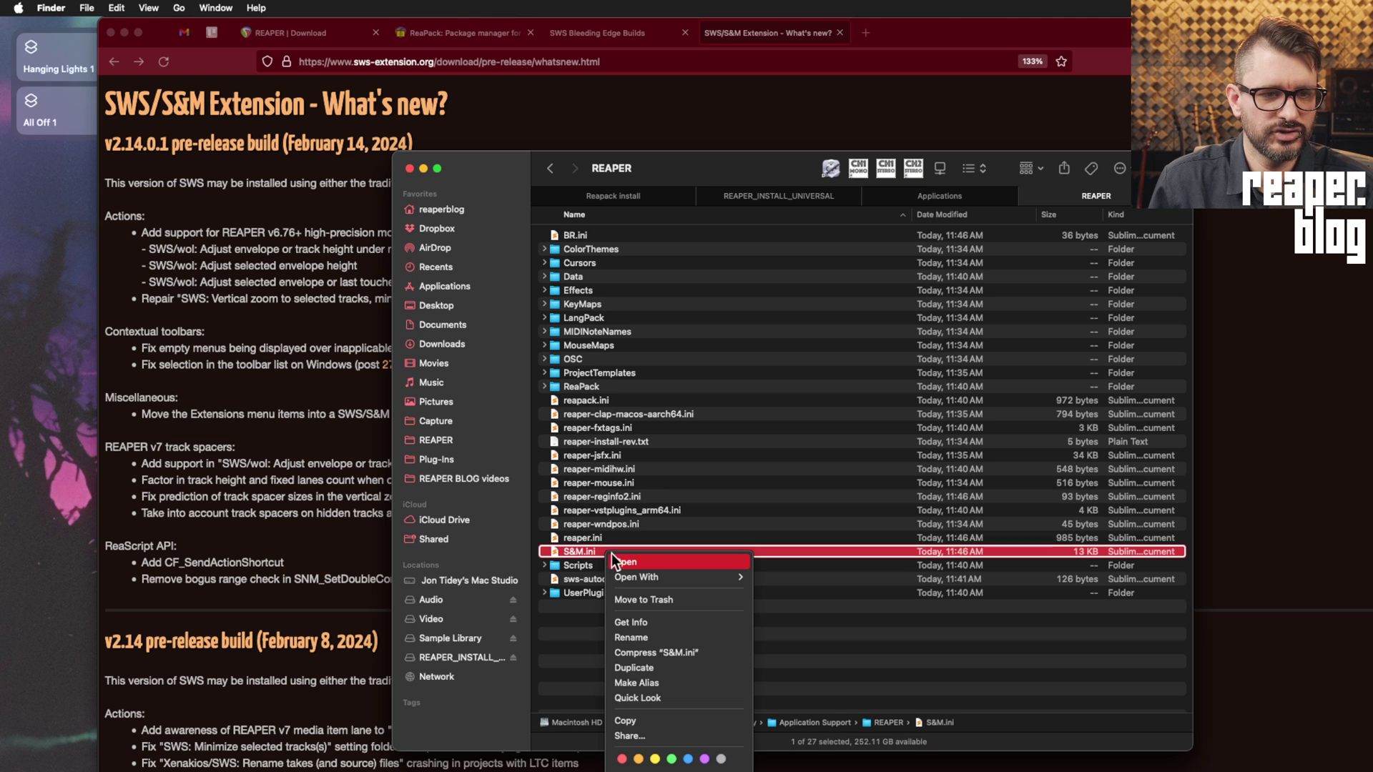
pyautogui.moveTo(674, 574)
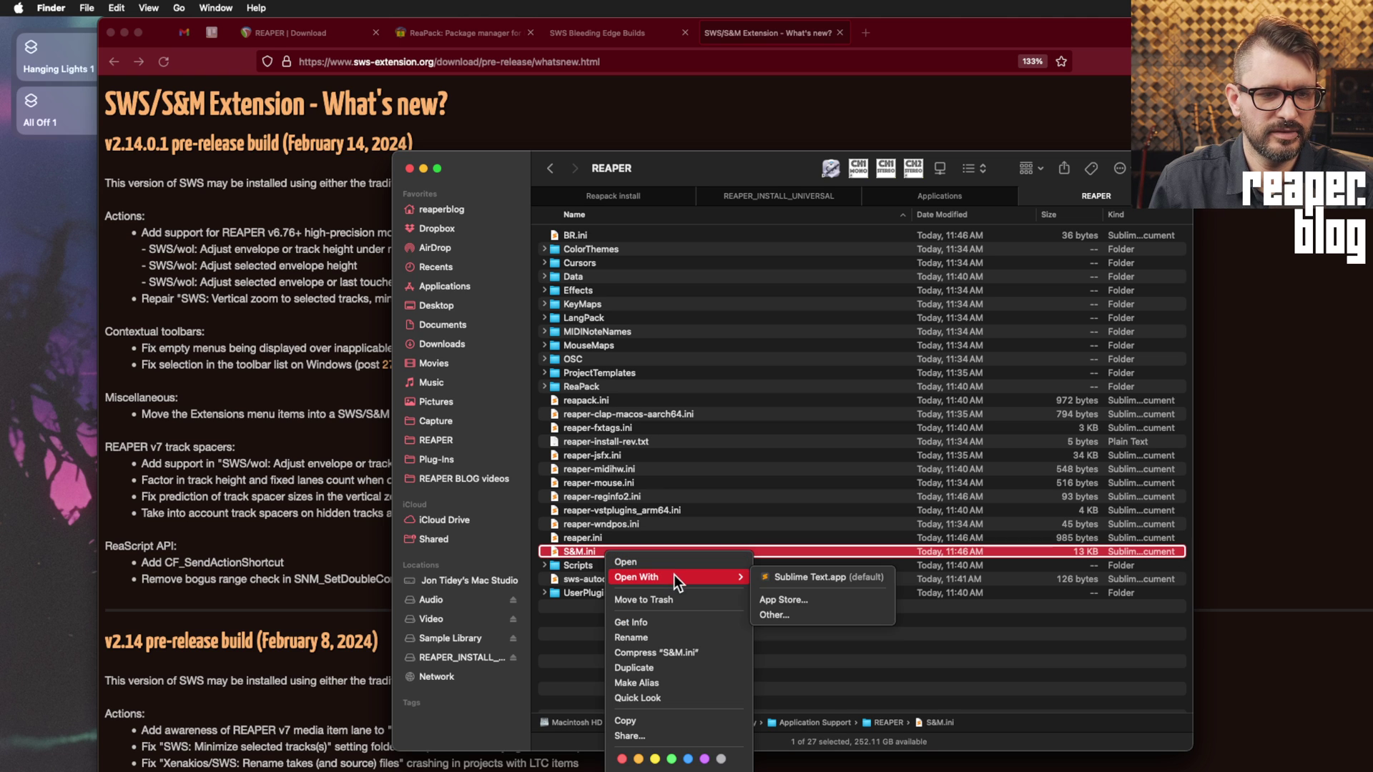
# Open S&M.ini in Sublime Text and locate the ExtensionsSubmenu setting
pyautogui.click(822, 579)
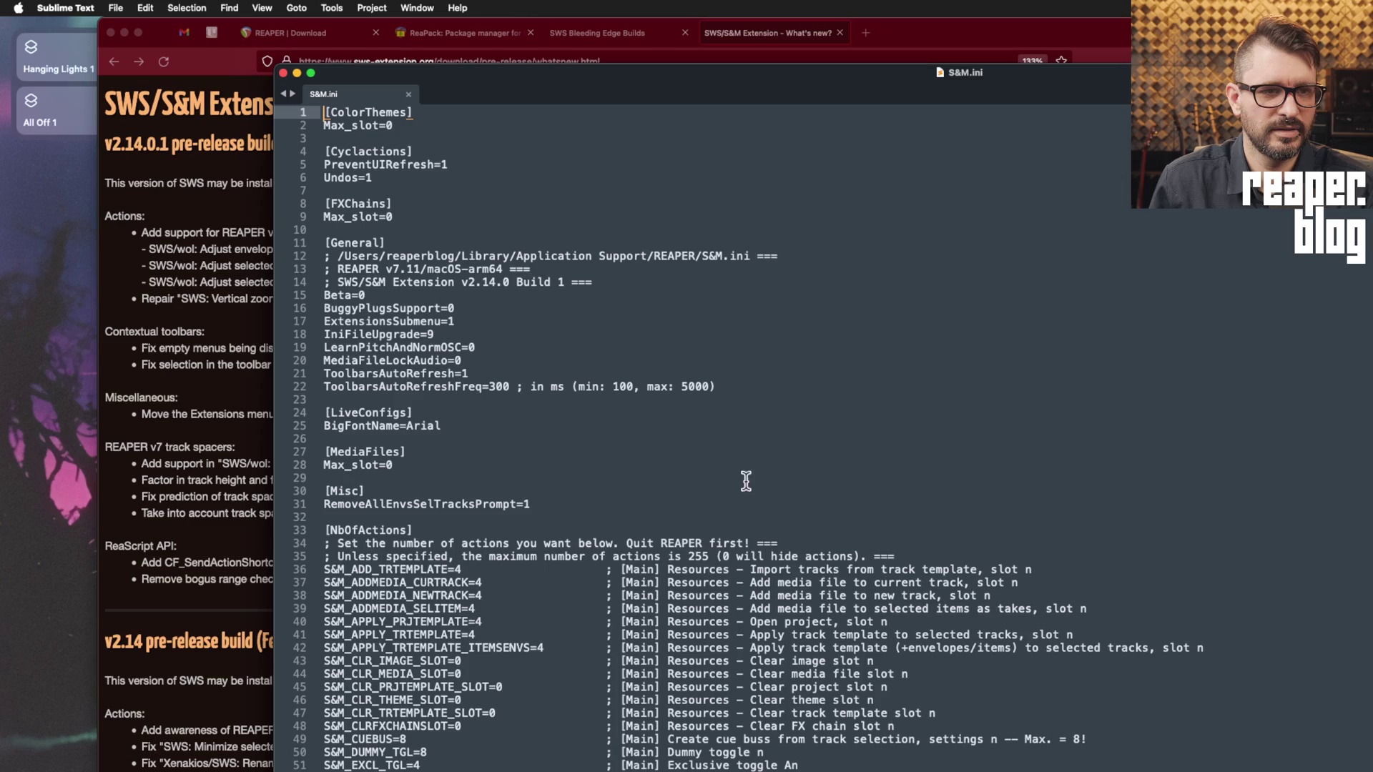
pyautogui.scroll(-10, 681, 519)
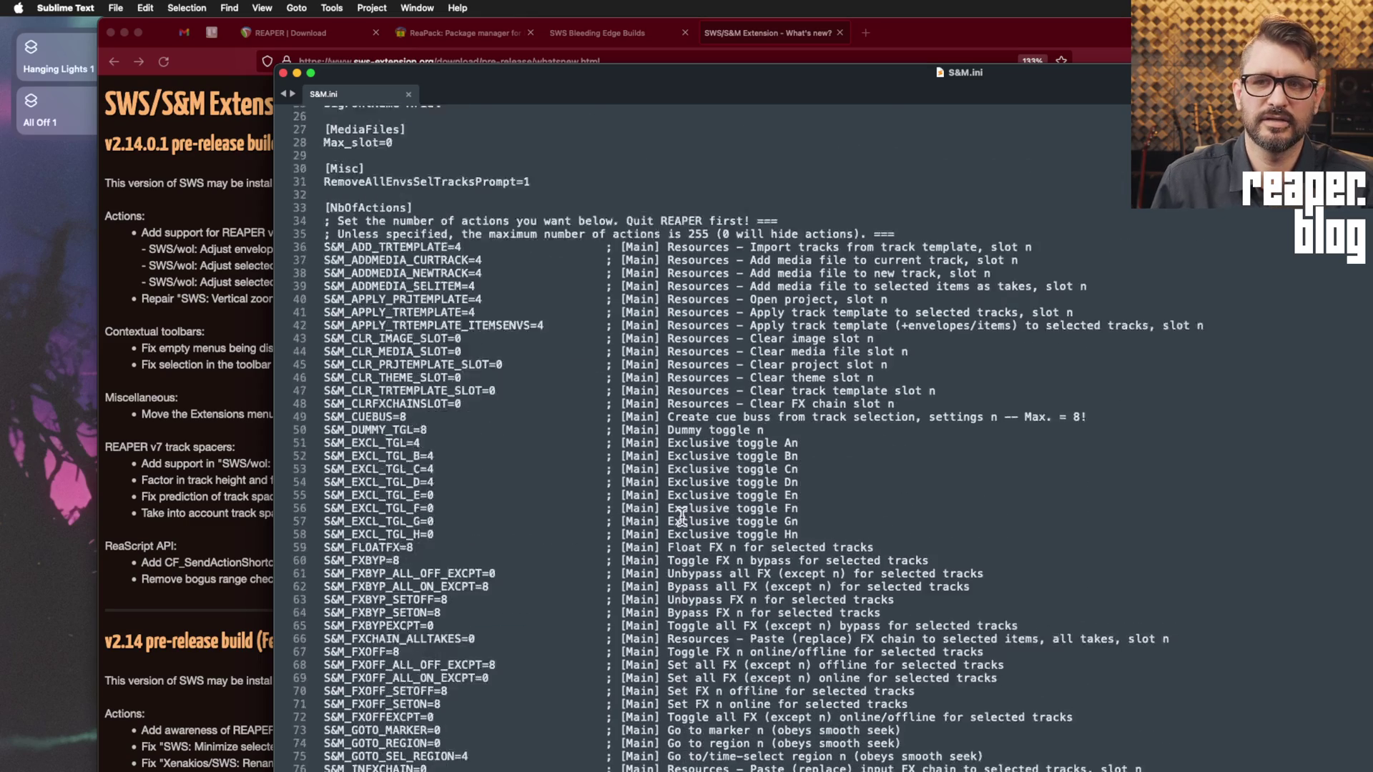
pyautogui.scroll(-15, 681, 517)
pyautogui.scroll(20, 683, 517)
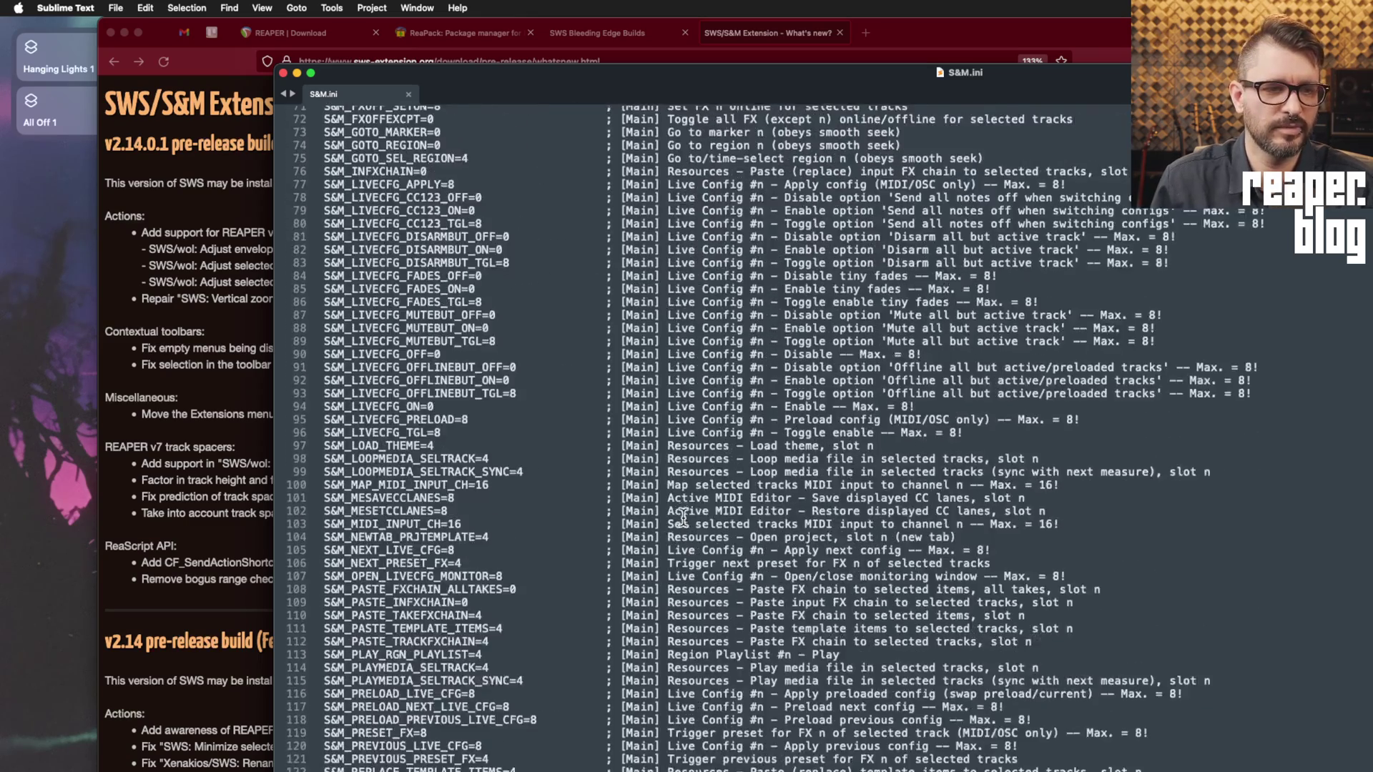
pyautogui.scroll(3, 683, 516)
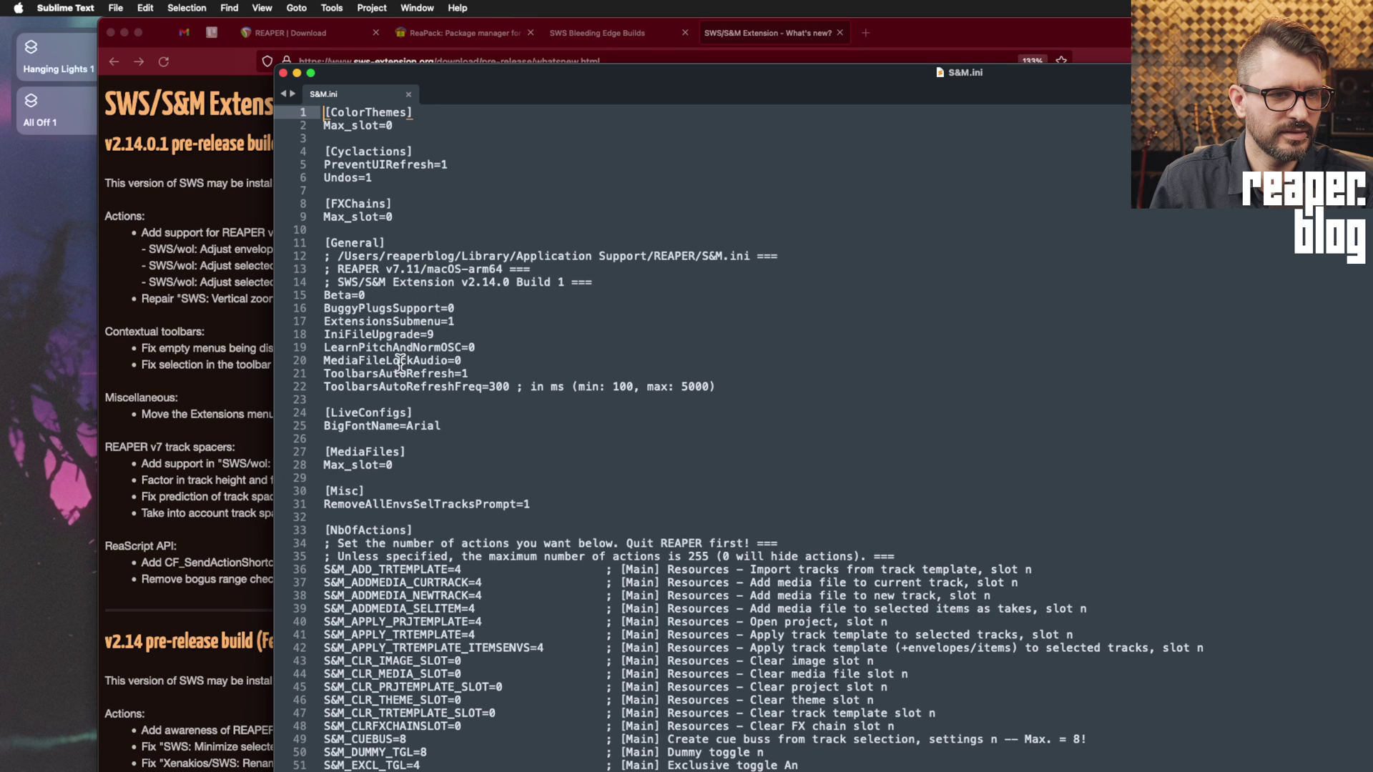
pyautogui.scroll(-1, 399, 389)
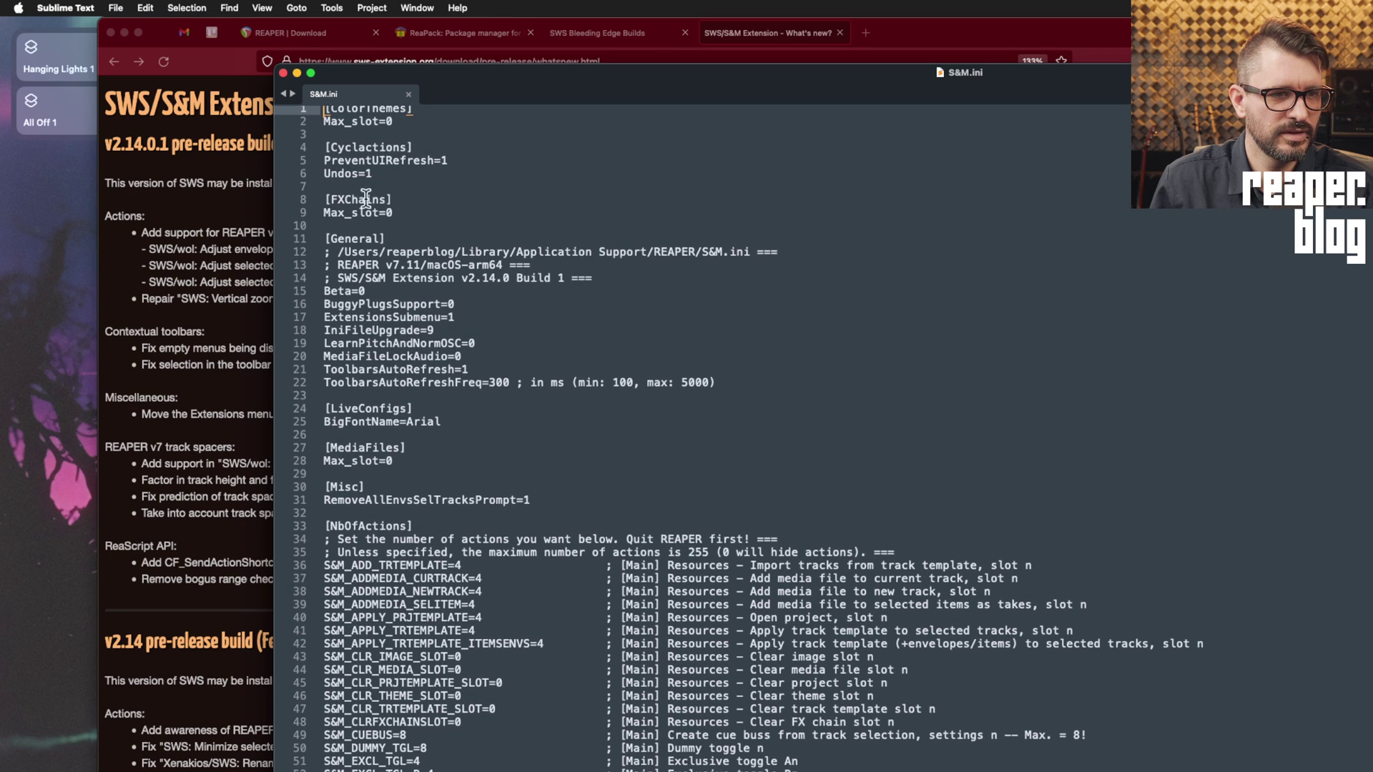
# Change ExtensionsSubmenu=1 to ExtensionsSubmenu=0 in S&M.ini
pyautogui.click(433, 317)
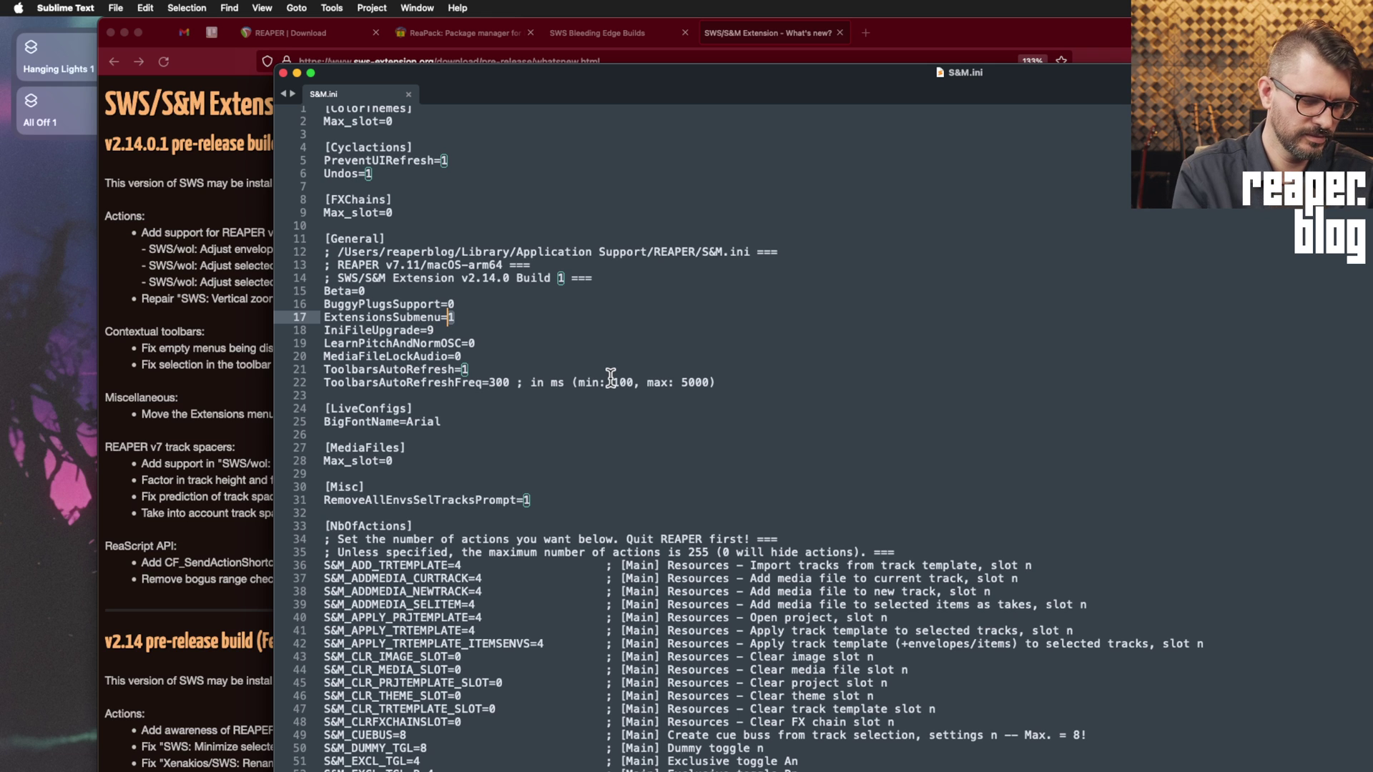
pyautogui.press('BackSpace')
pyautogui.write('0')
pyautogui.click(643, 360)
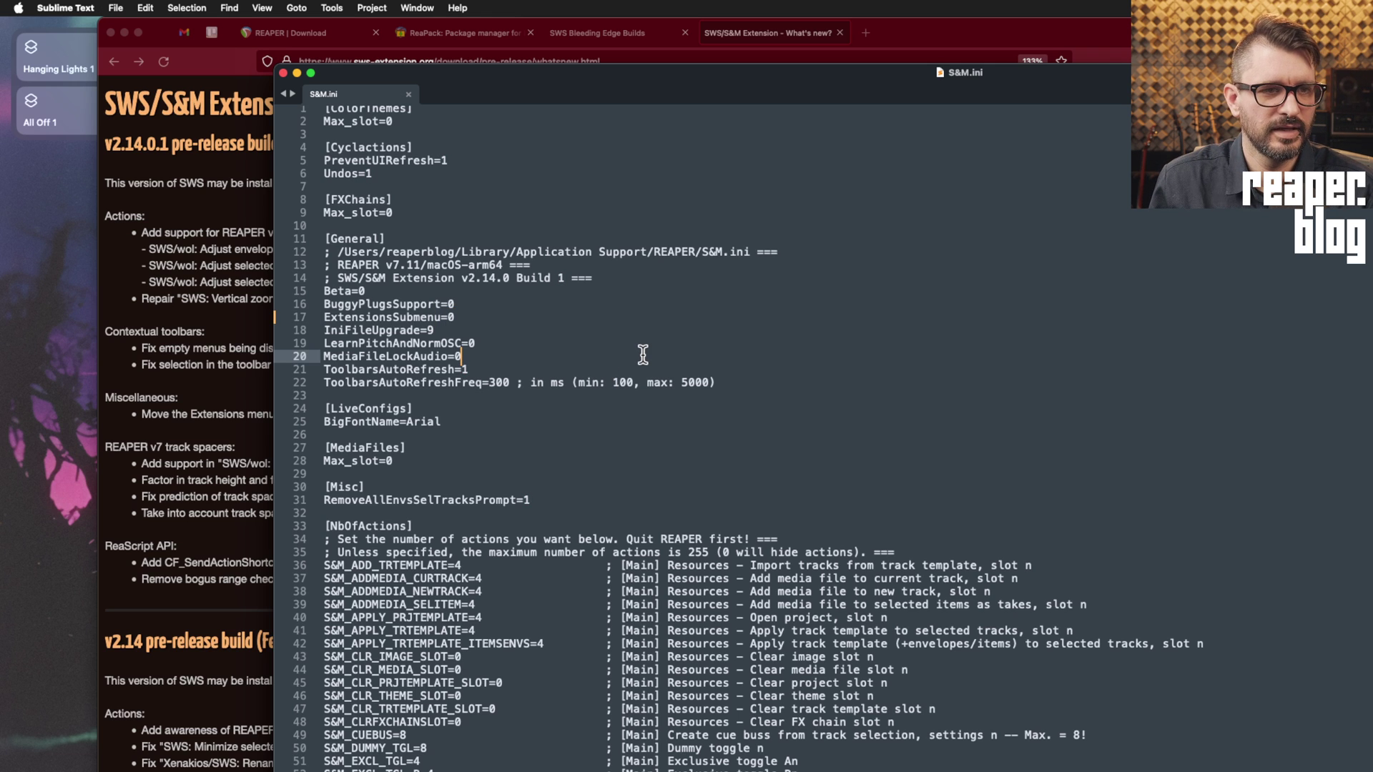
# Relaunch REAPER.app from Finder's Applications folder and check its Extensions menu
pyautogui.press('super+Tab')
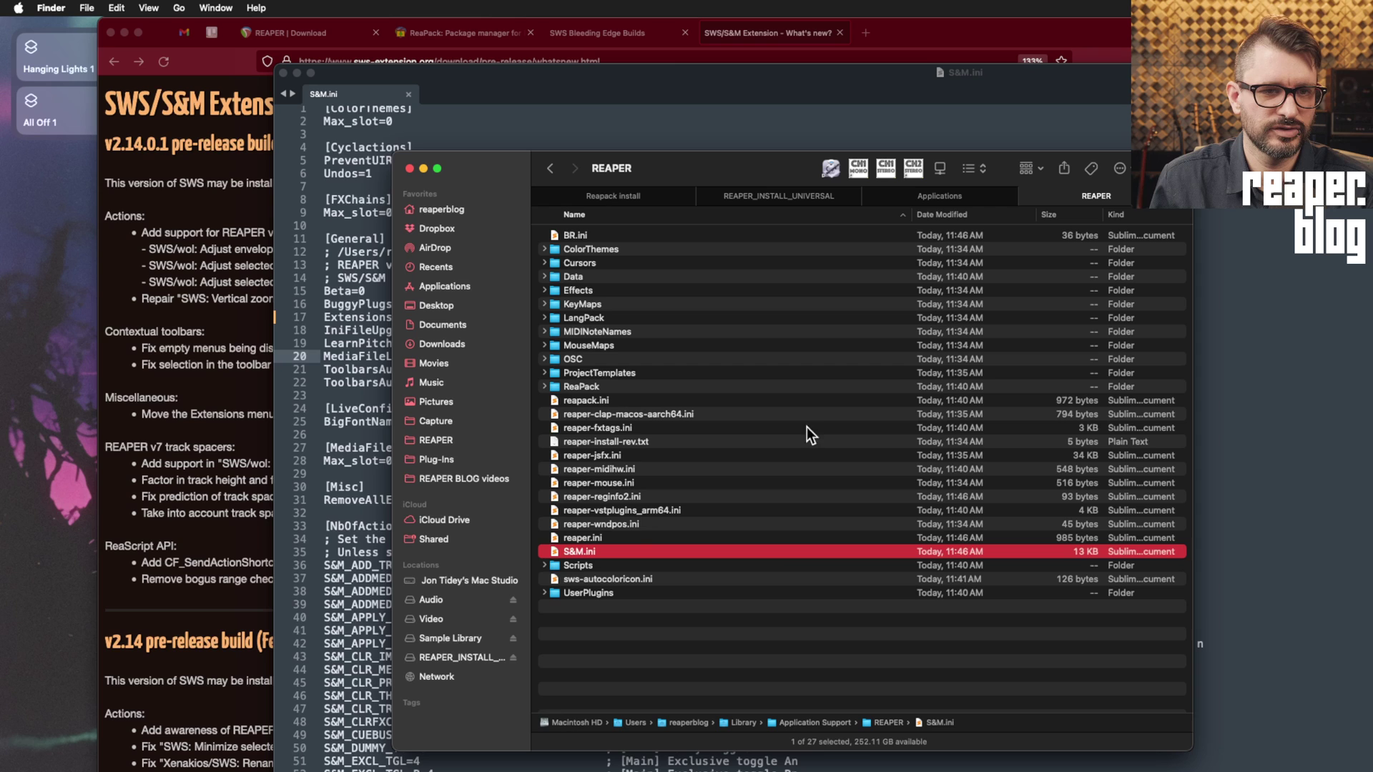
pyautogui.click(930, 194)
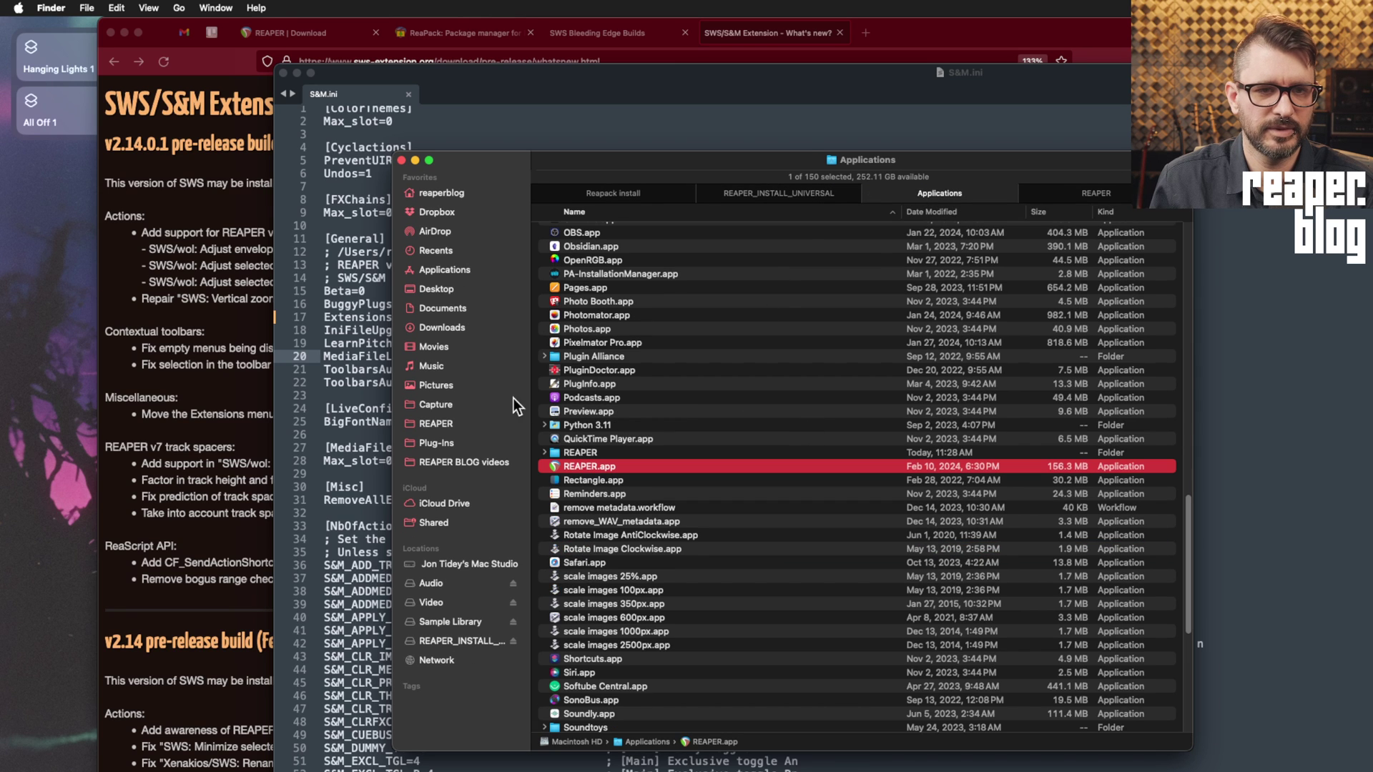
pyautogui.doubleClick(625, 467)
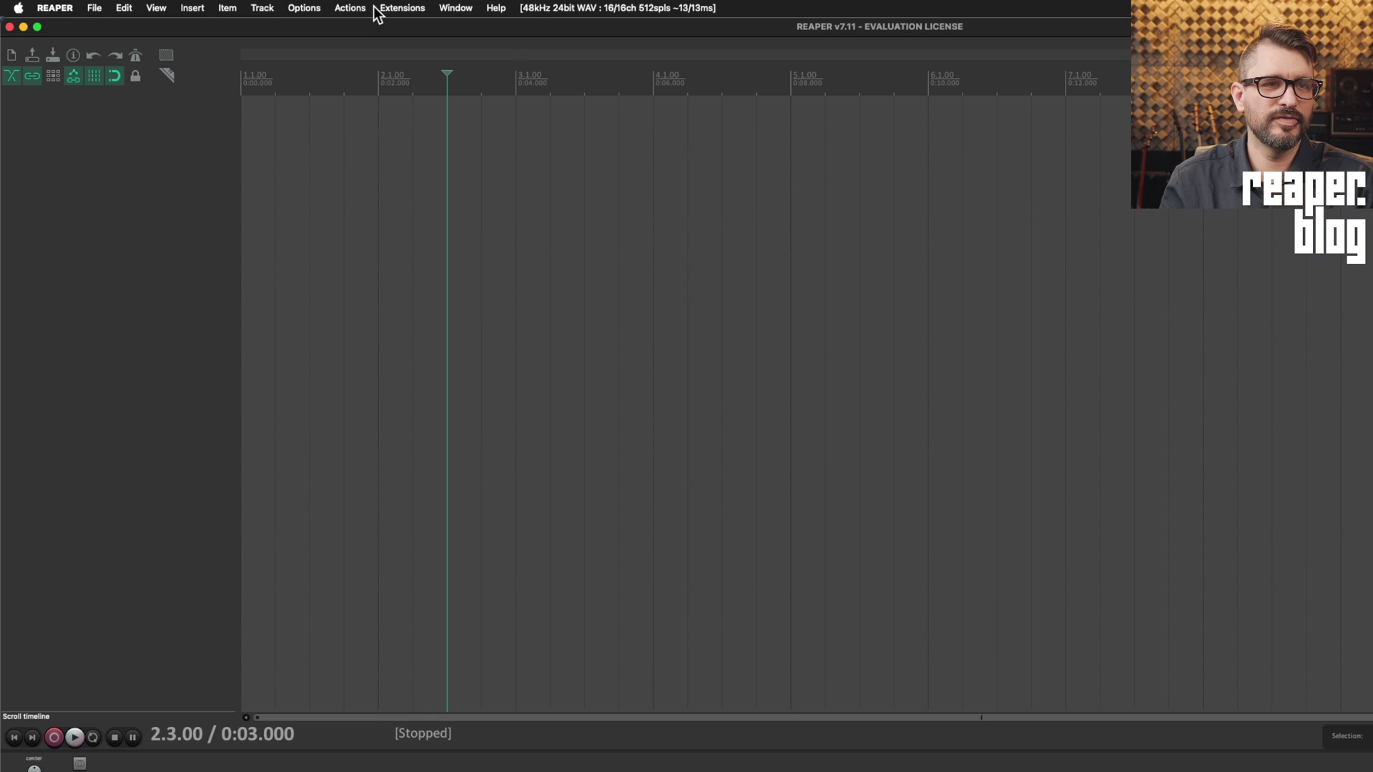
pyautogui.click(400, 8)
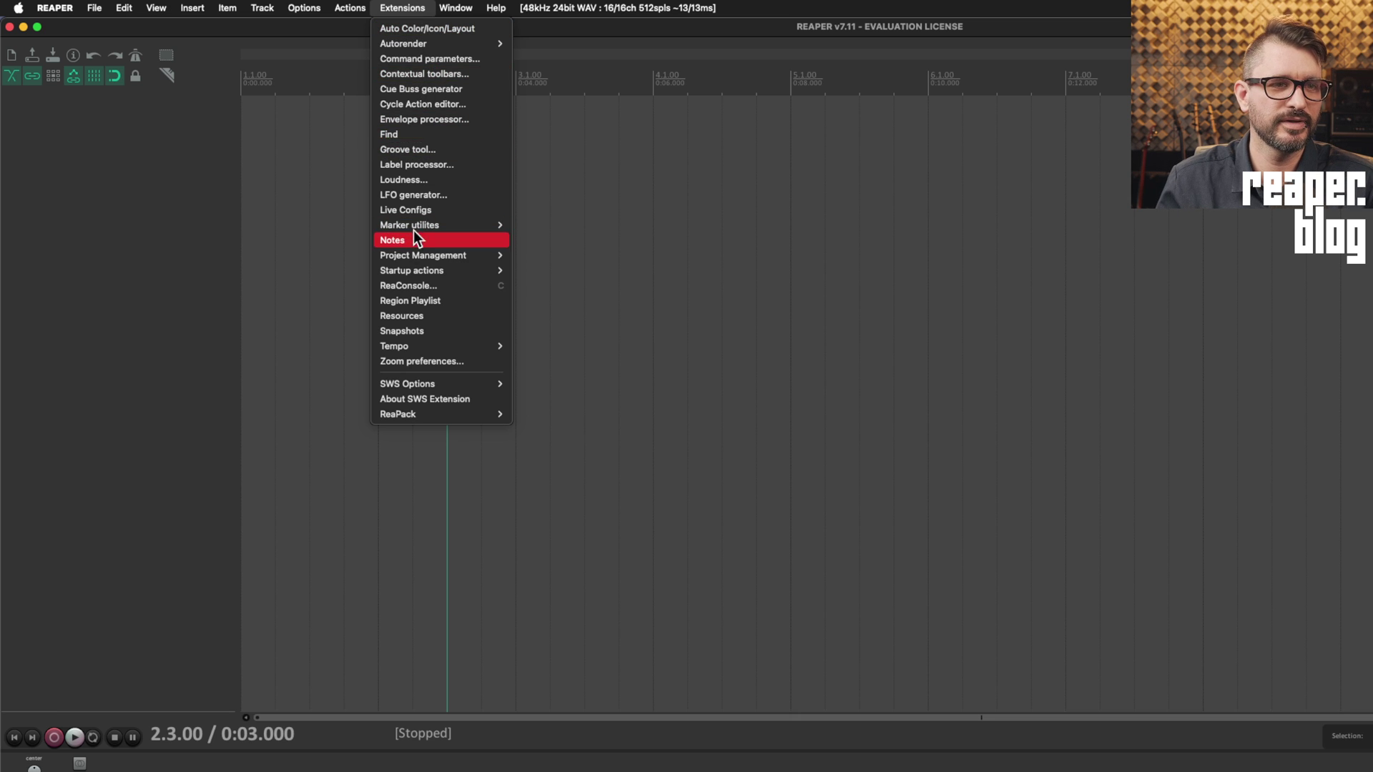
pyautogui.moveTo(451, 43)
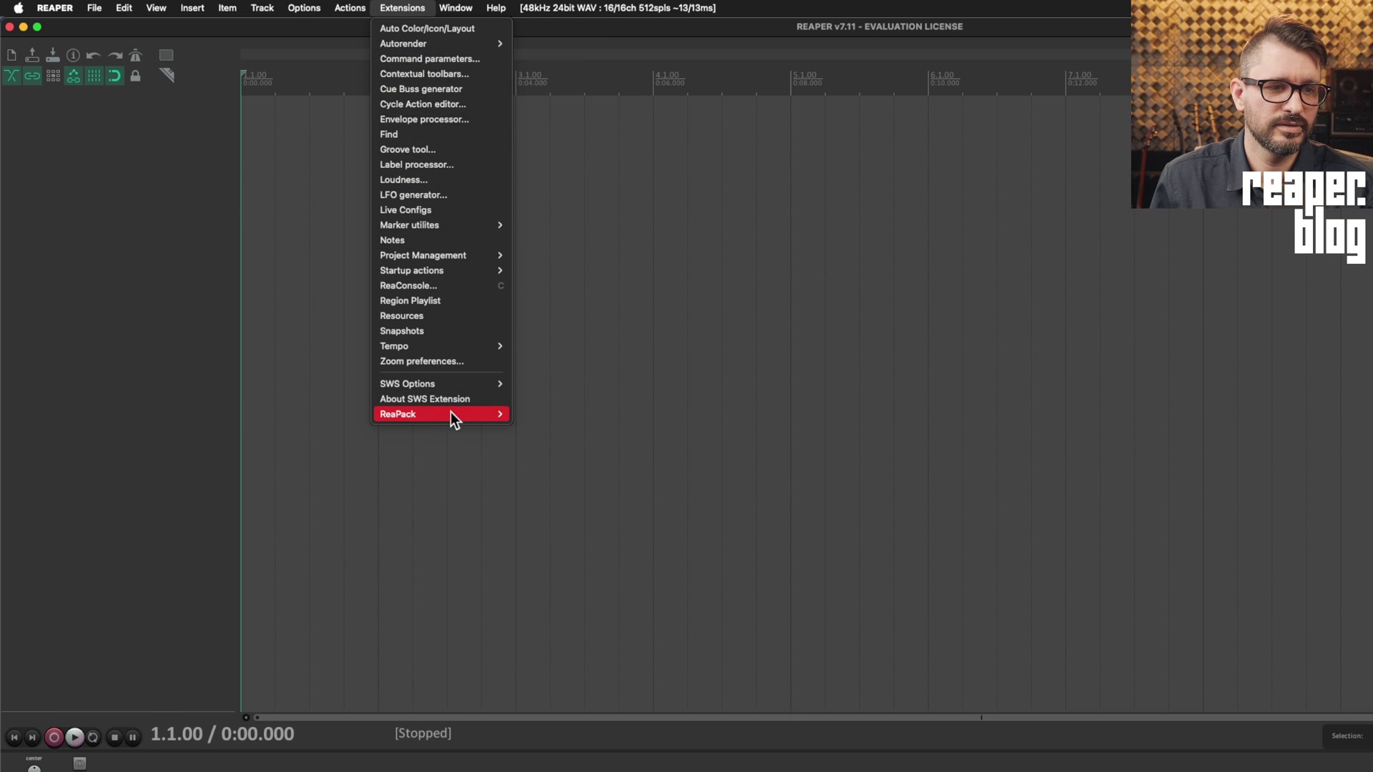
pyautogui.moveTo(452, 413)
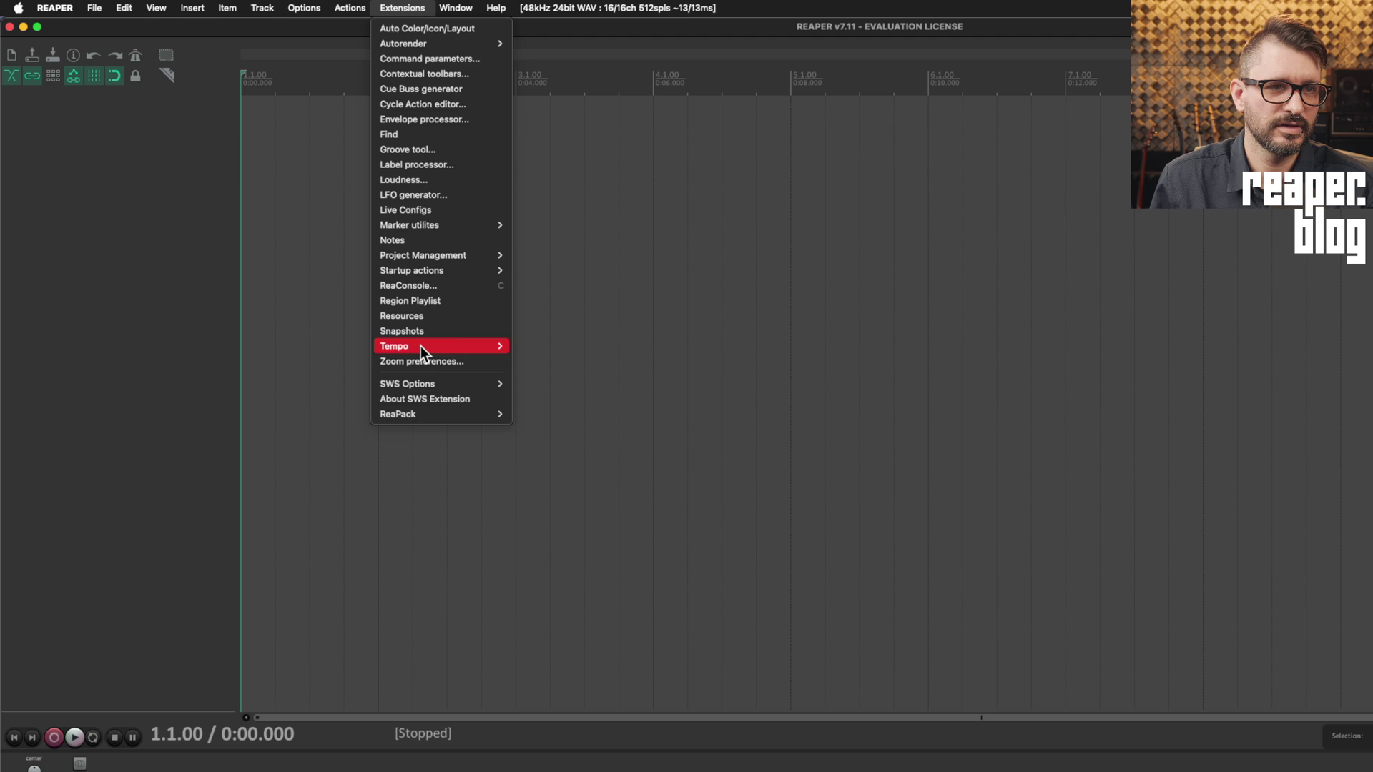